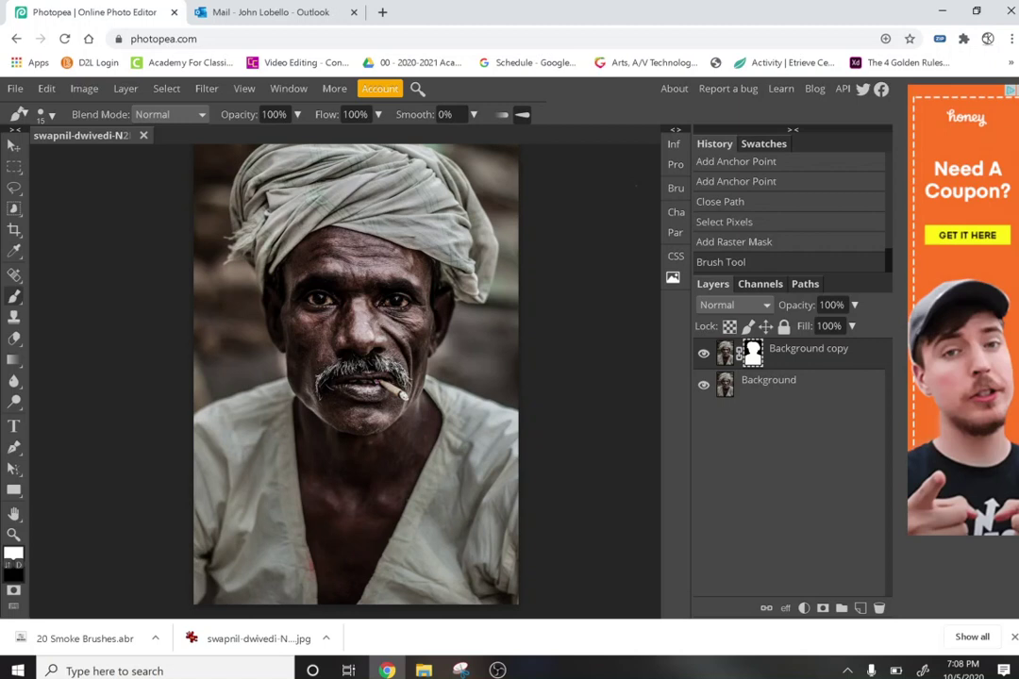
Hide the Background layer and convert the masked Background copy layer to a smart object.
click(703, 387)
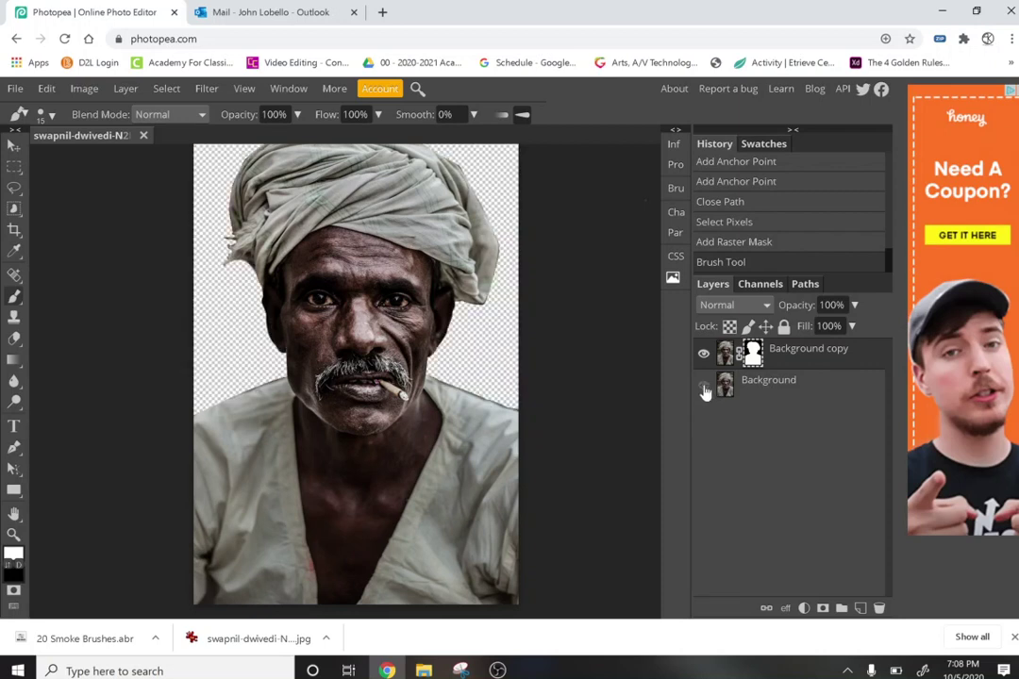
right_click(803, 367)
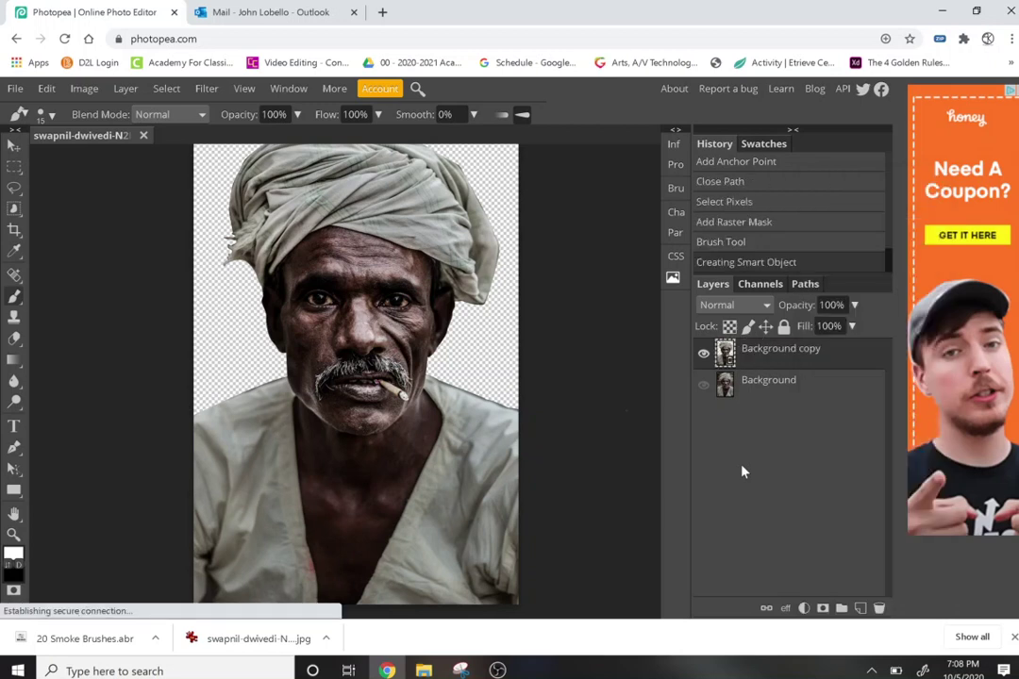
Add a Black & White adjustment layer with Red 120, Yellow -10, Green -43, Cyan 90, Blue 65 and Magenta 68.
click(804, 608)
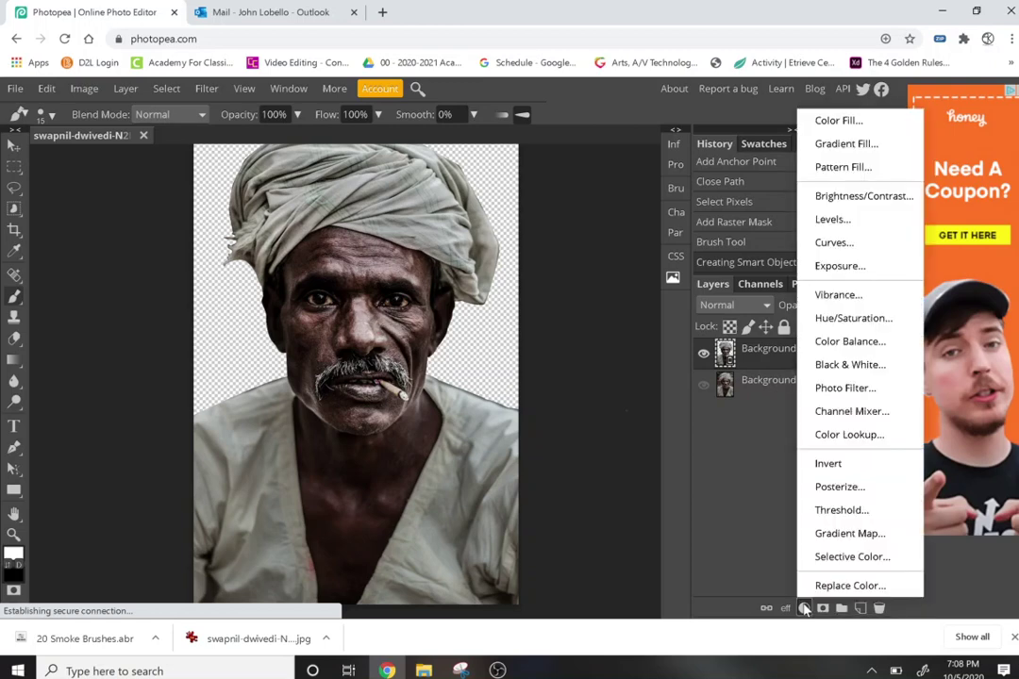
click(850, 365)
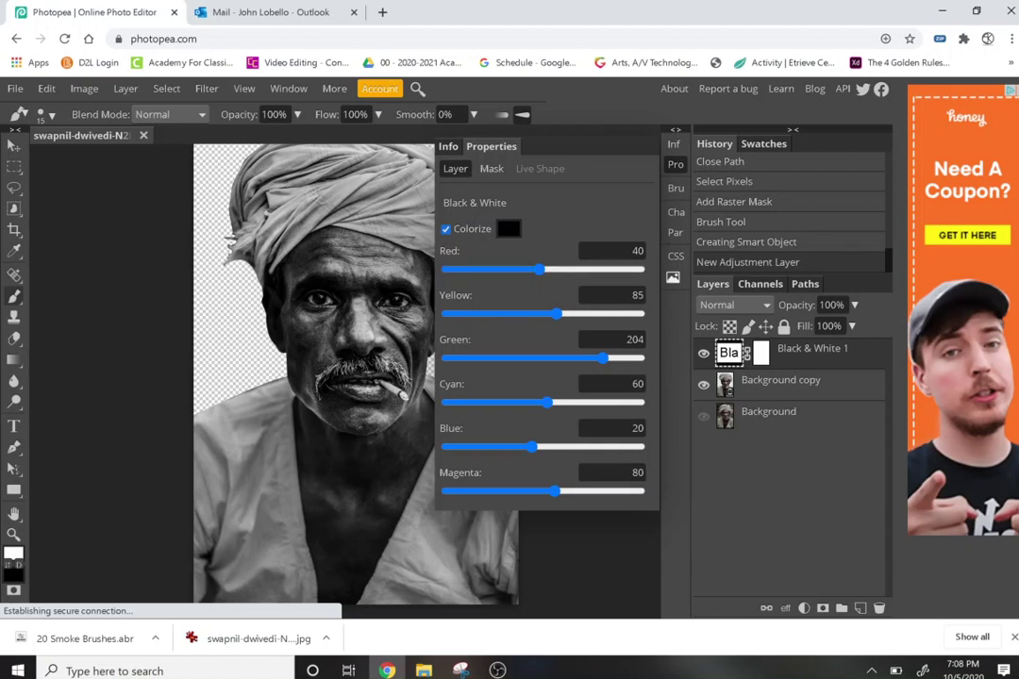
drag(538, 270, 586, 270)
drag(556, 314, 526, 314)
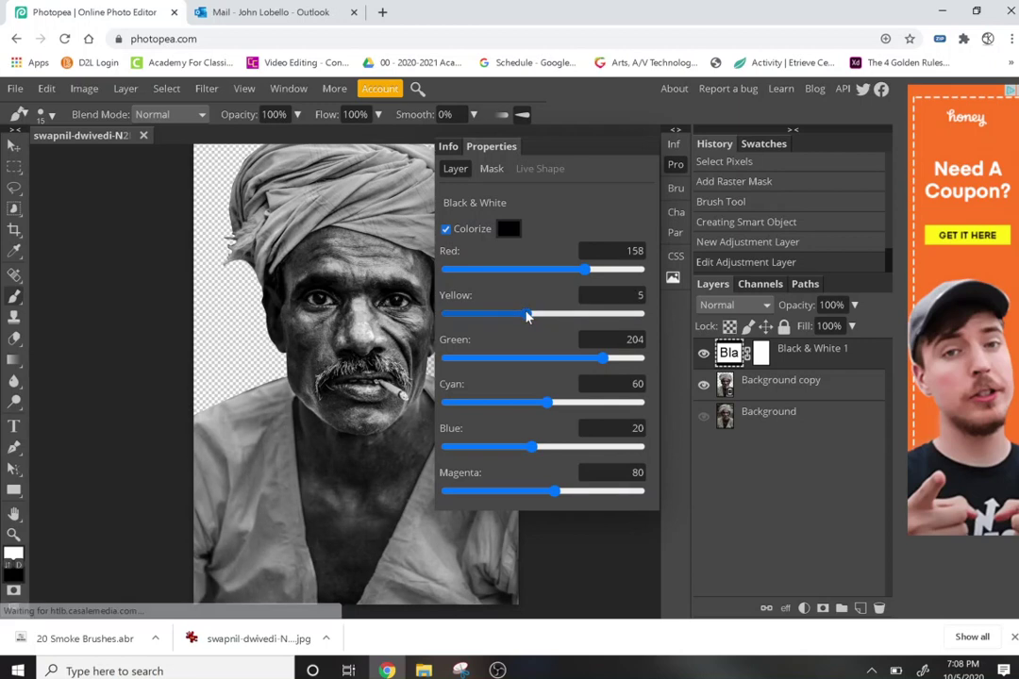
drag(601, 360, 508, 360)
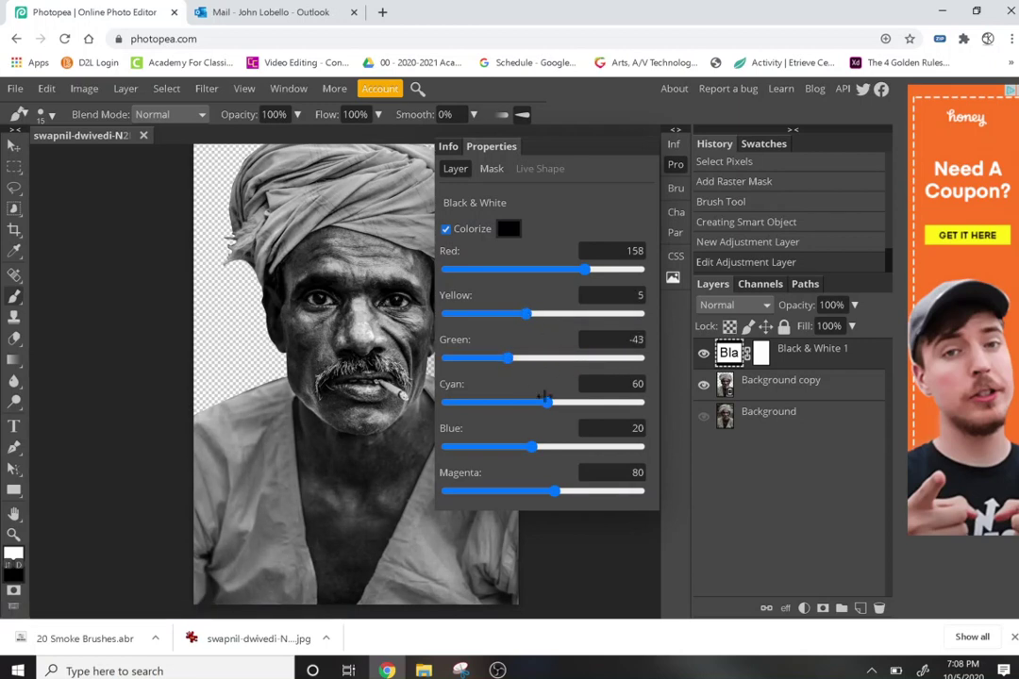
mouse_move(549, 403)
mouse_down()
mouse_move(522, 404)
mouse_move(559, 403)
mouse_up()
mouse_move(535, 447)
mouse_down()
mouse_move(505, 448)
mouse_move(550, 450)
mouse_up()
mouse_move(556, 491)
mouse_down()
mouse_move(505, 491)
mouse_move(551, 491)
mouse_up()
mouse_move(588, 269)
mouse_down()
mouse_move(575, 270)
mouse_move(639, 271)
mouse_move(570, 271)
mouse_up()
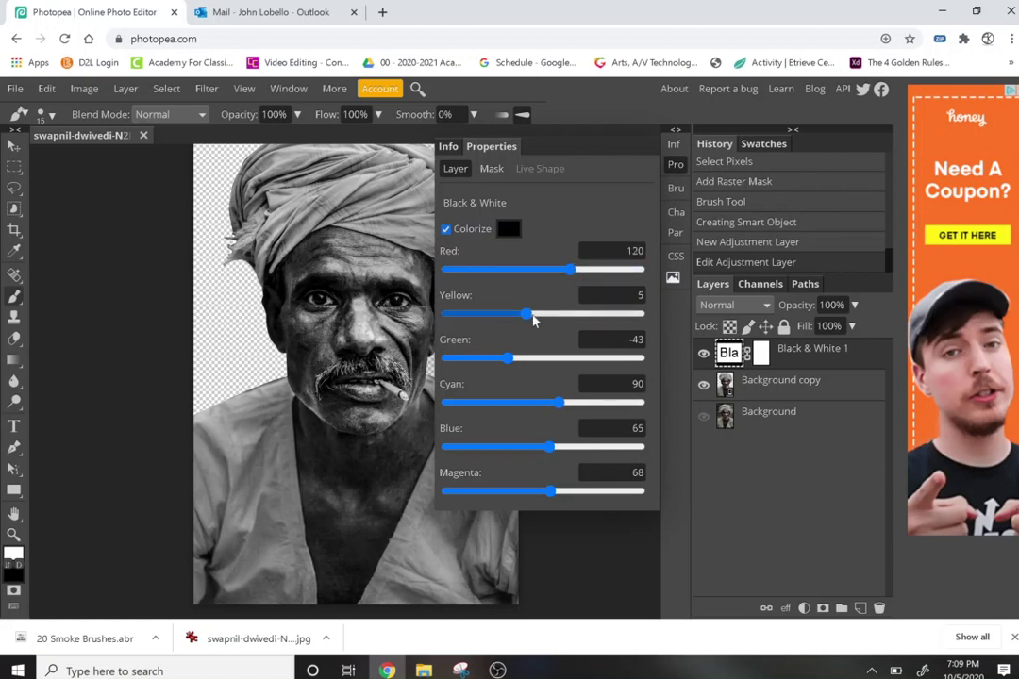
drag(524, 319, 520, 318)
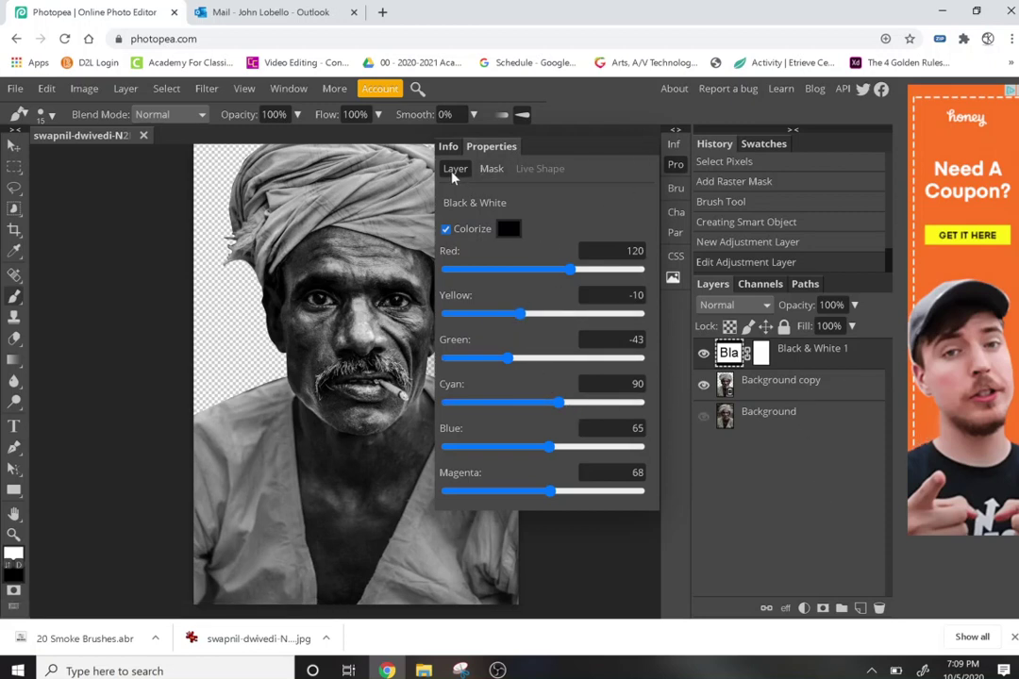
click(673, 166)
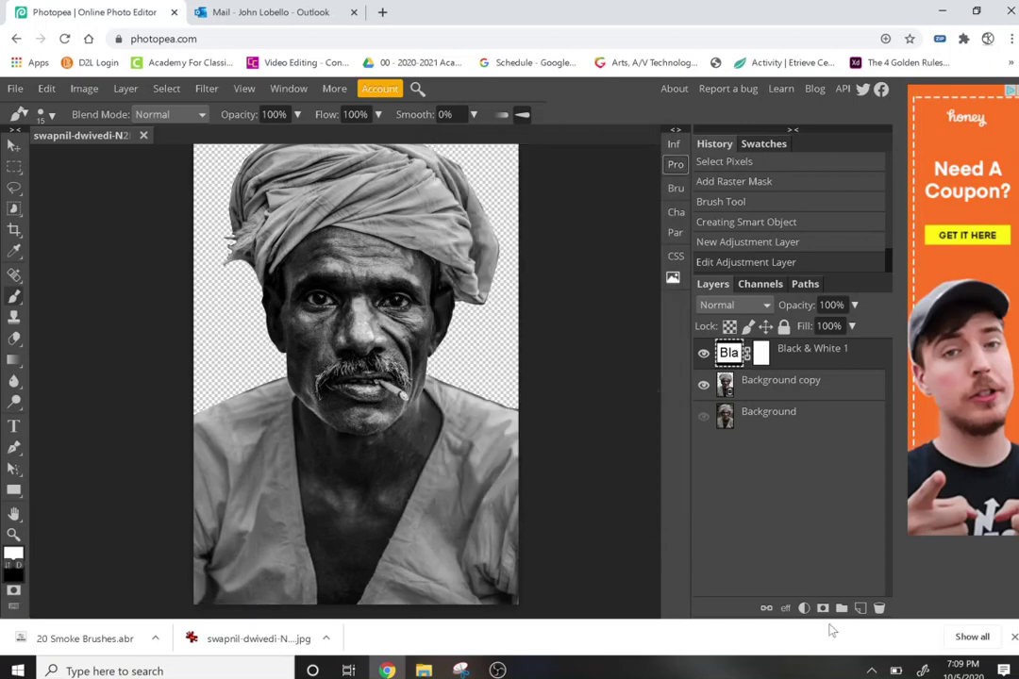
Add a Color Fill layer in black (000000) and place it directly below the Background copy layer.
click(803, 609)
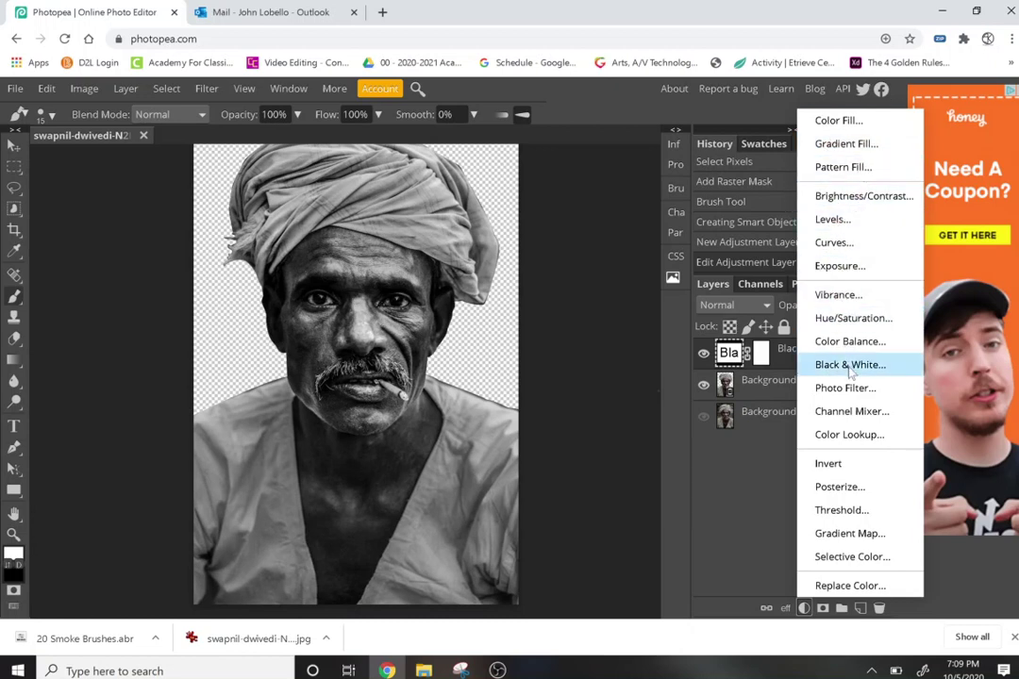
click(840, 120)
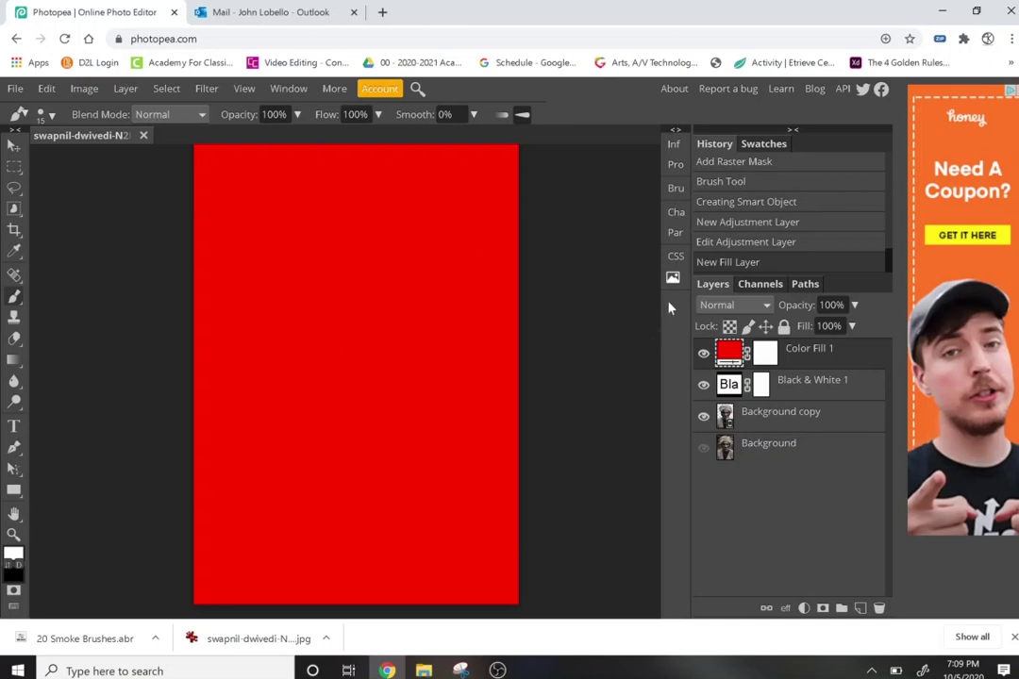
double_click(732, 355)
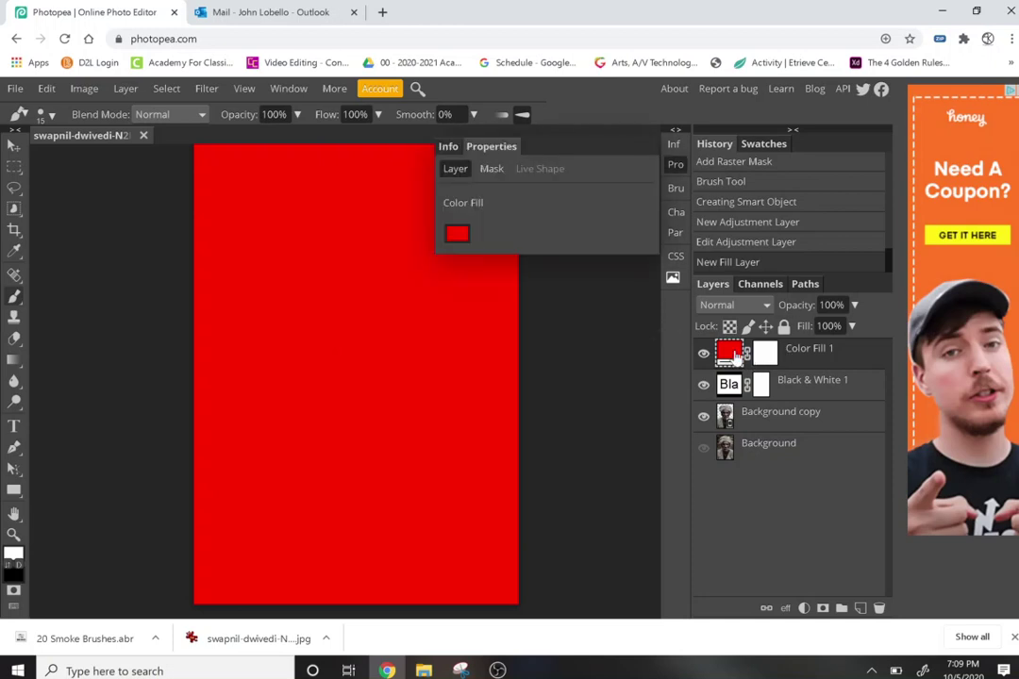
click(457, 233)
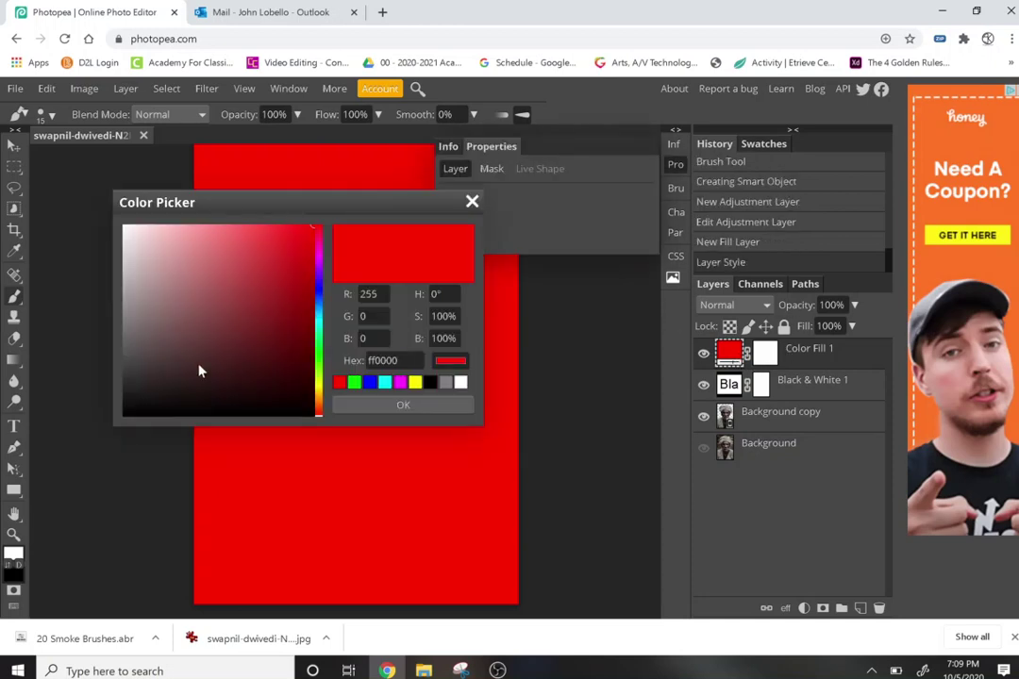
drag(200, 369, 80, 439)
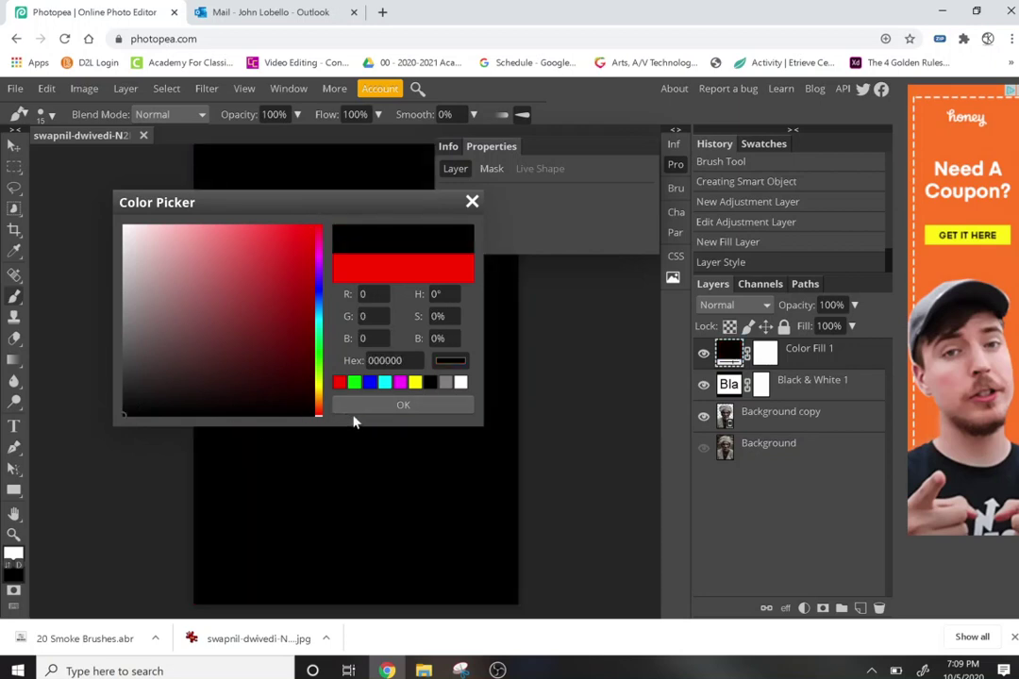
click(402, 404)
drag(786, 355, 773, 447)
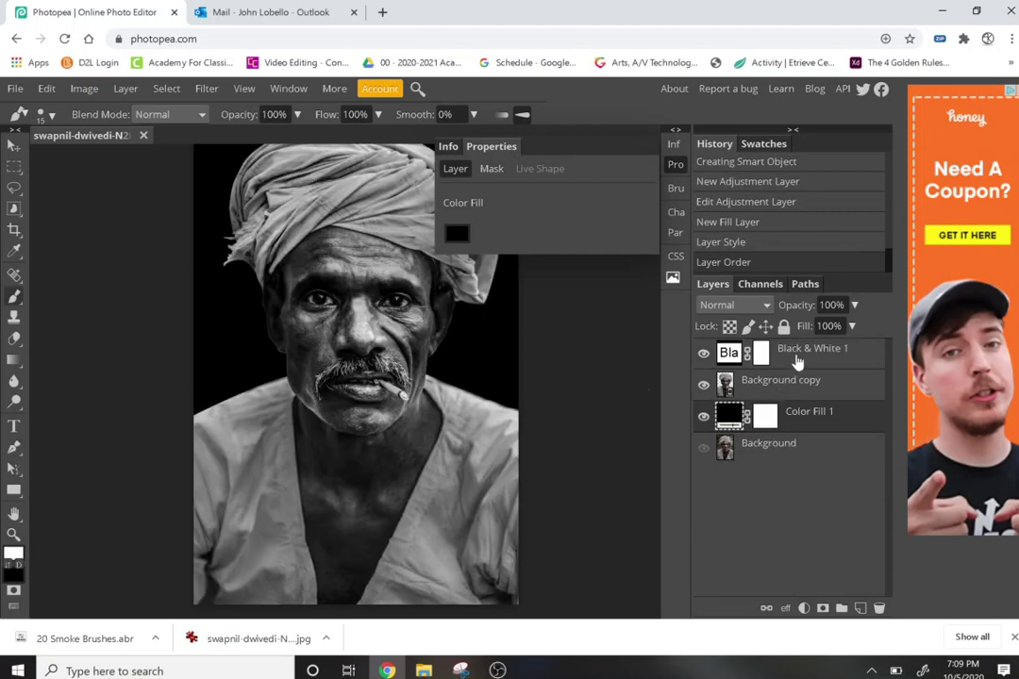
Combine the Black & White 1 and Background copy layers into one smart object and add a black mask that hides it.
click(797, 358)
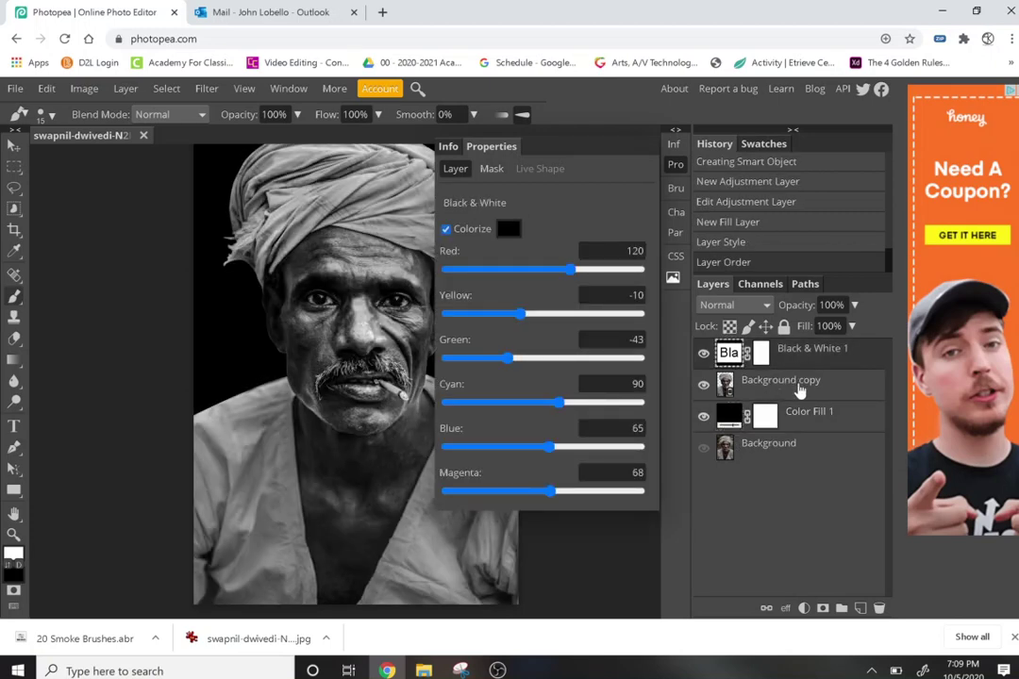
click(799, 389)
right_click(798, 389)
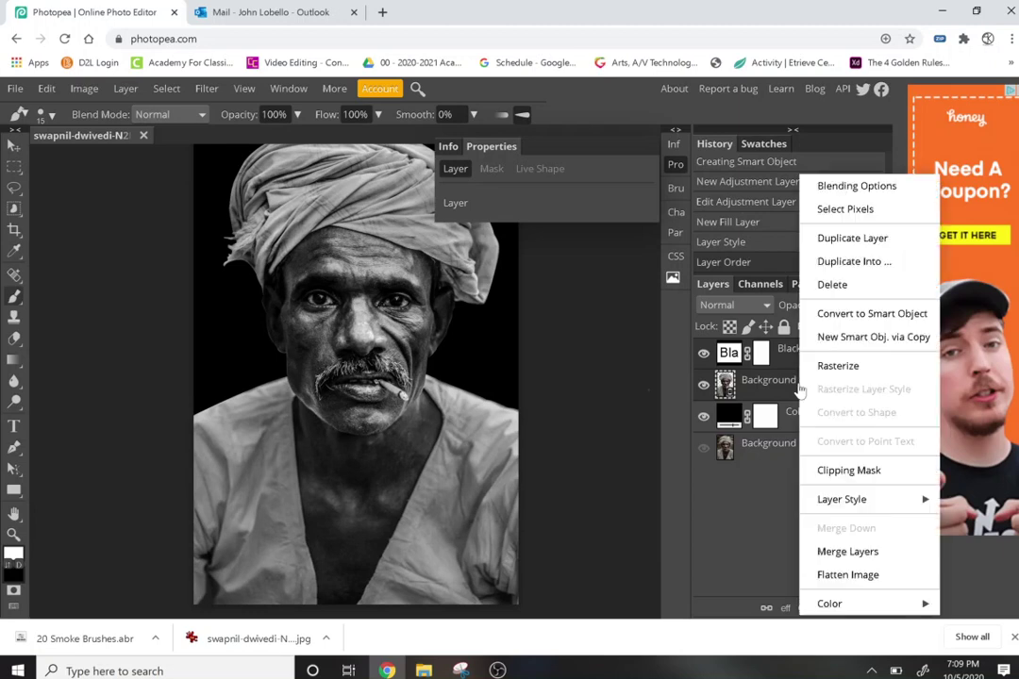
click(869, 316)
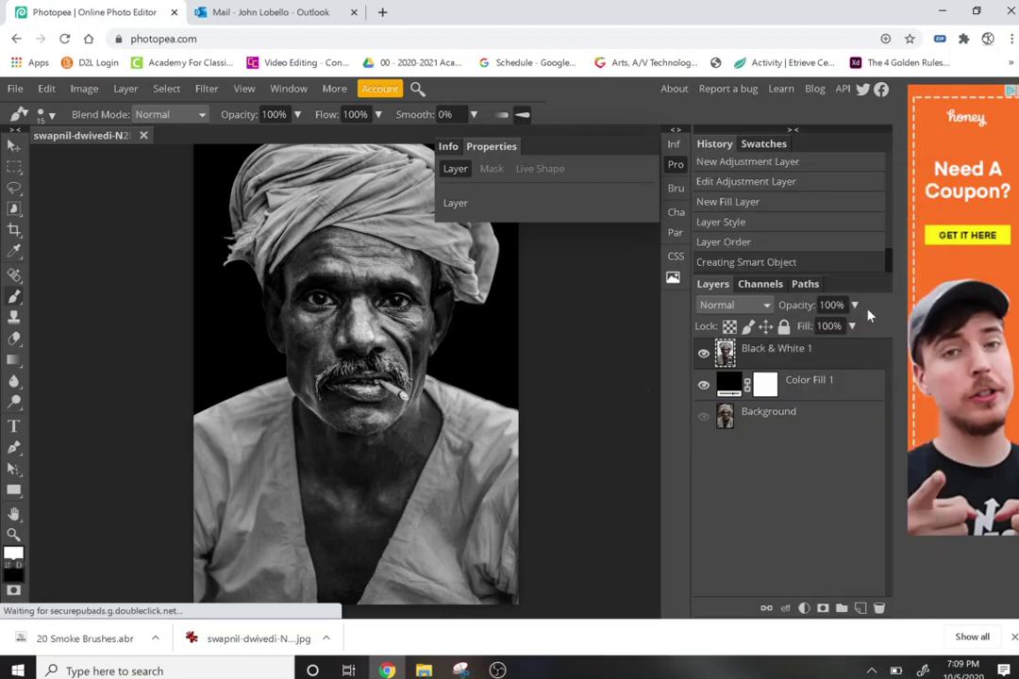
alt+click(823, 608)
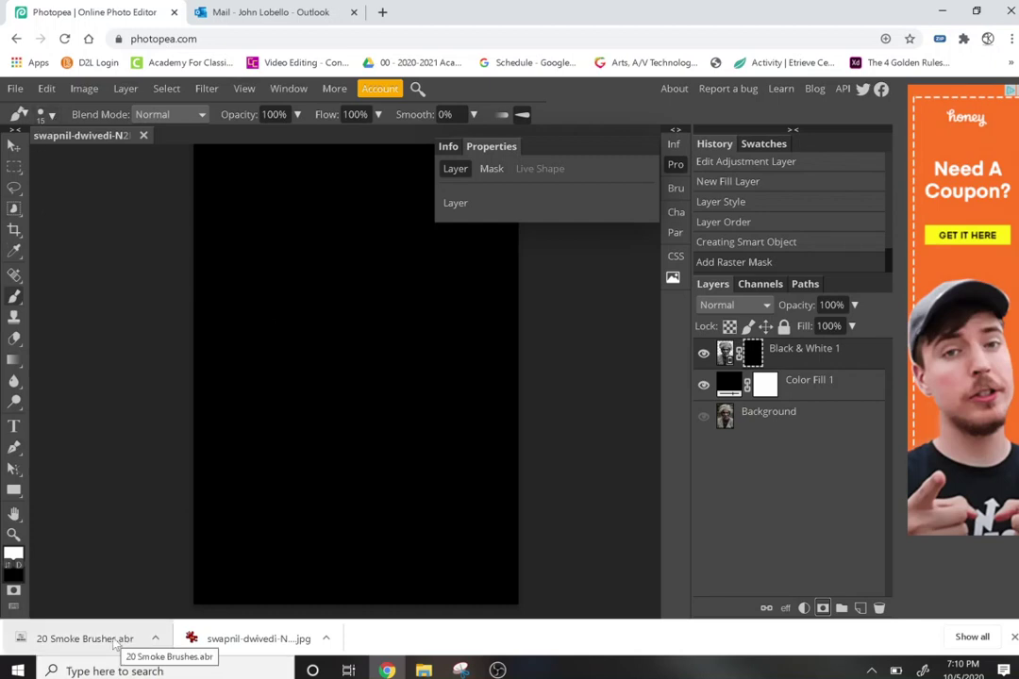
Load the brush file 20 Smoke Brushes.abr from the Pictures\animation 2 folder and keep it for future sessions.
click(57, 120)
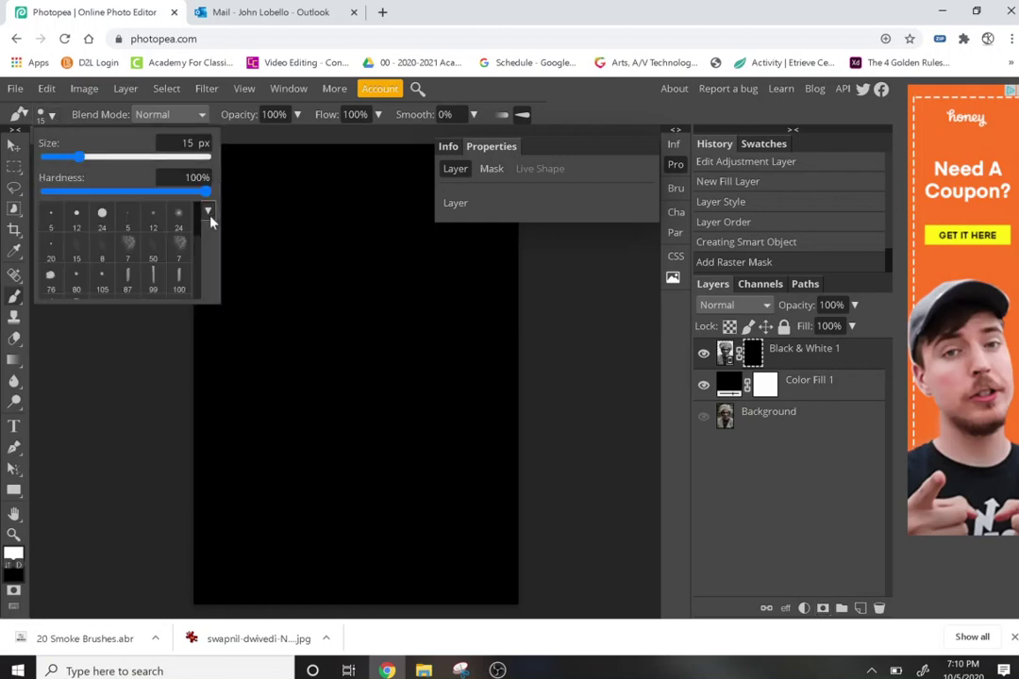
click(208, 211)
click(243, 283)
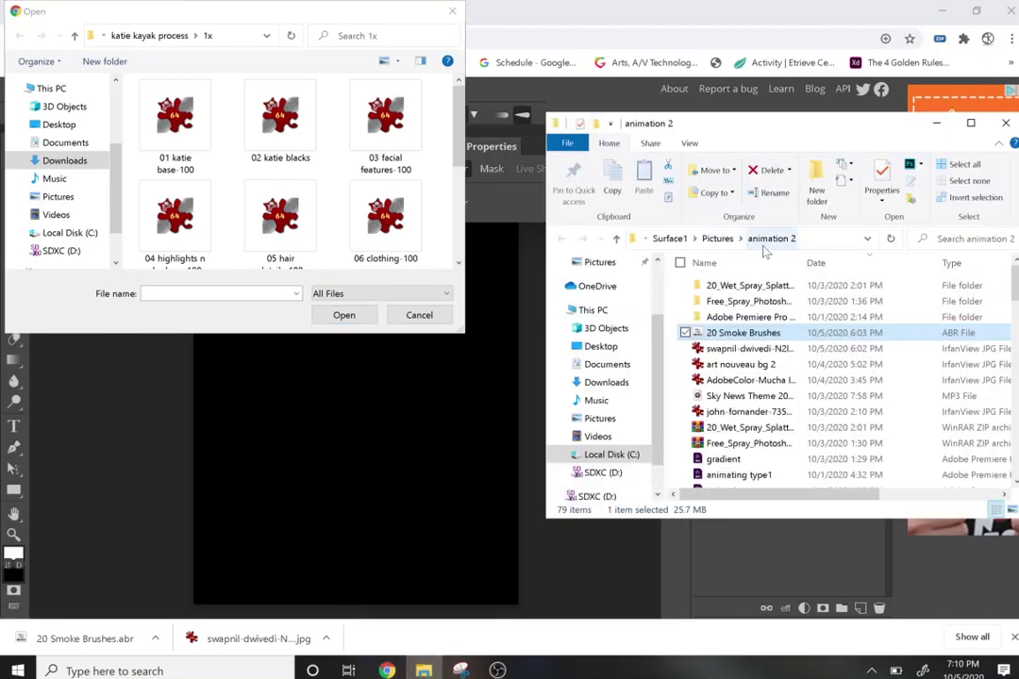
click(834, 238)
key(ctrl+c)
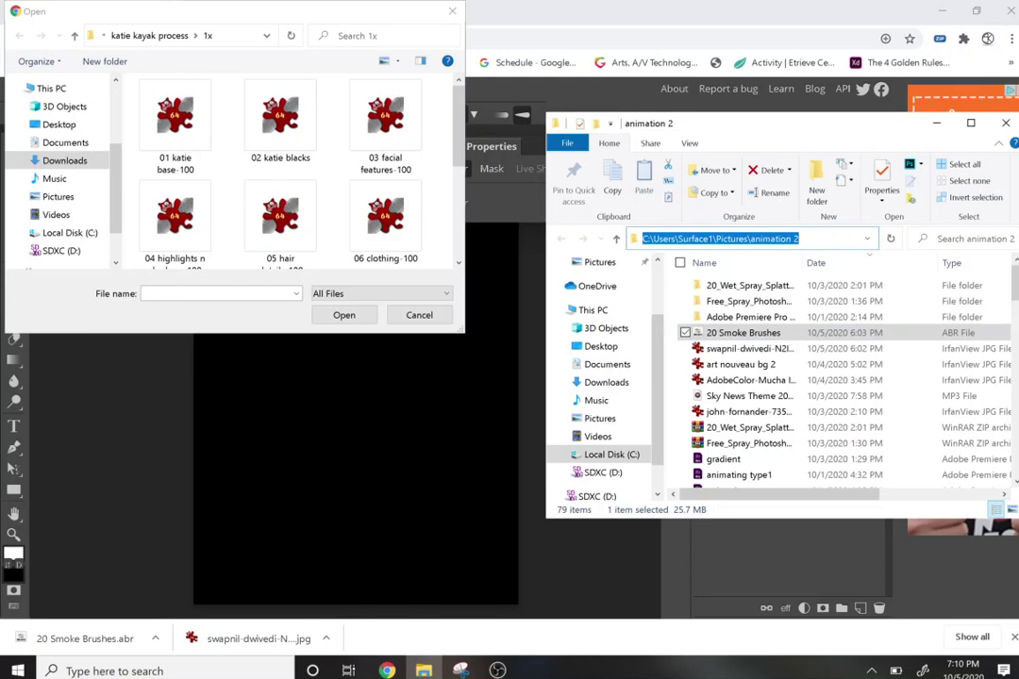
click(203, 35)
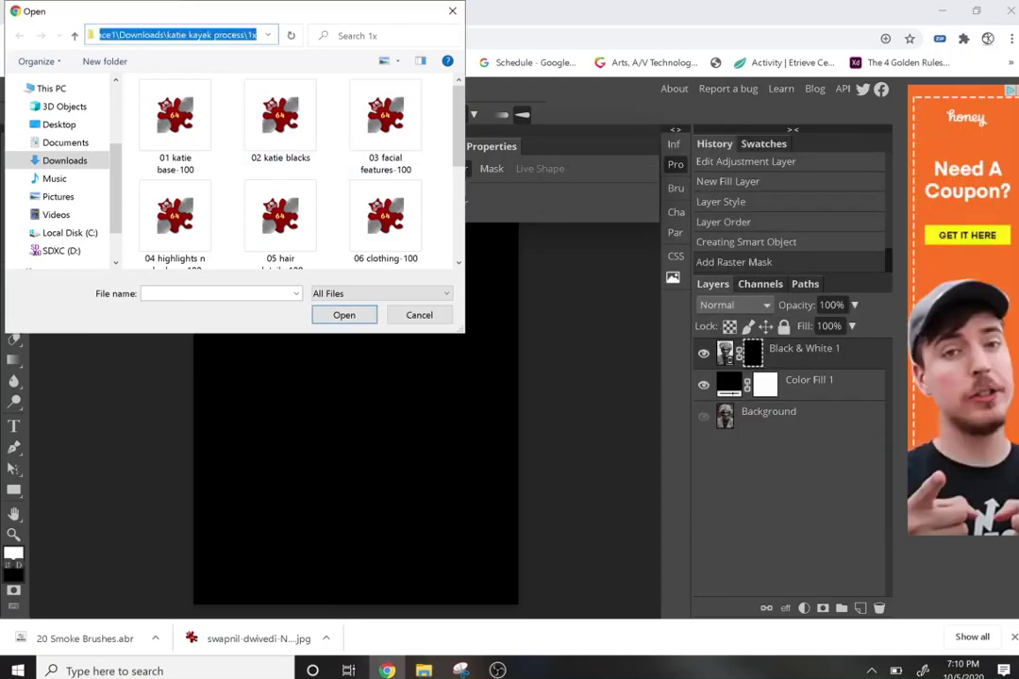
key(ctrl+v)
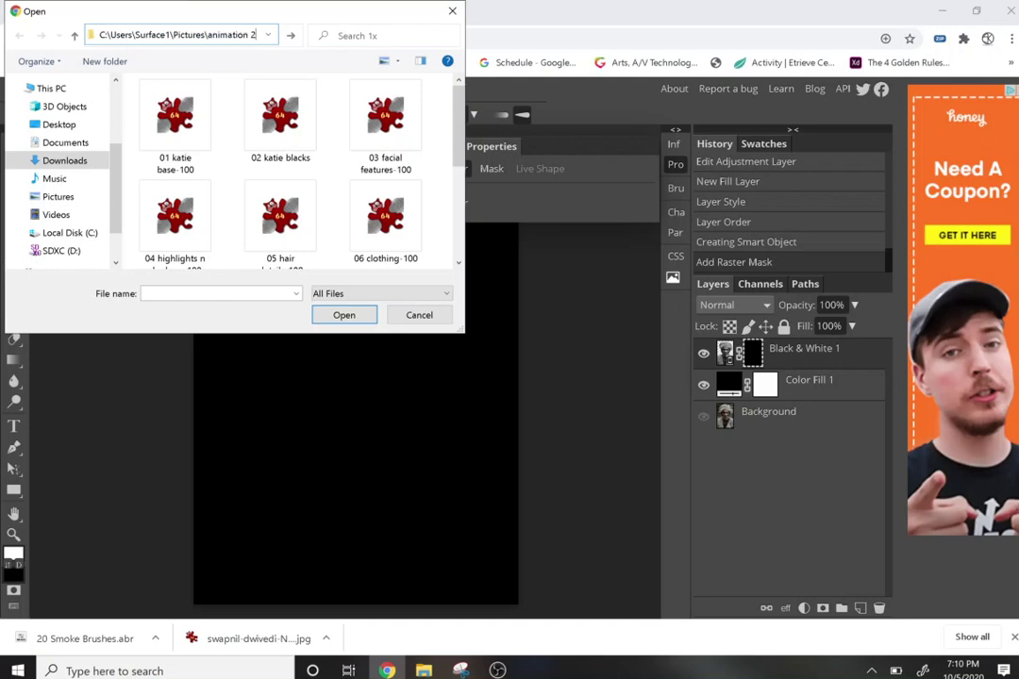
key(Return)
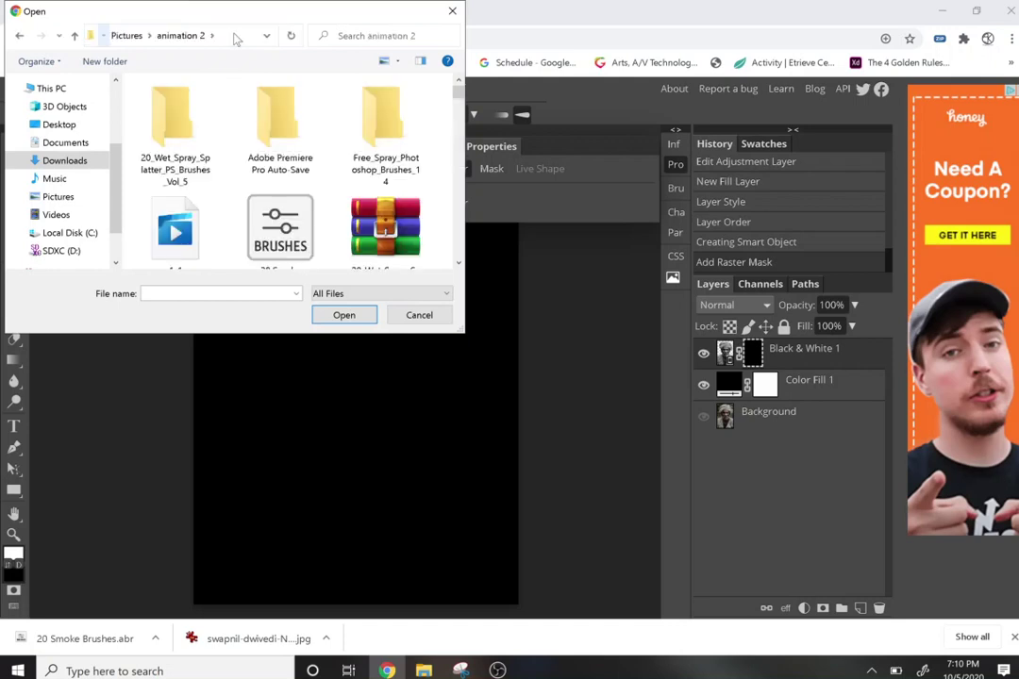
click(293, 231)
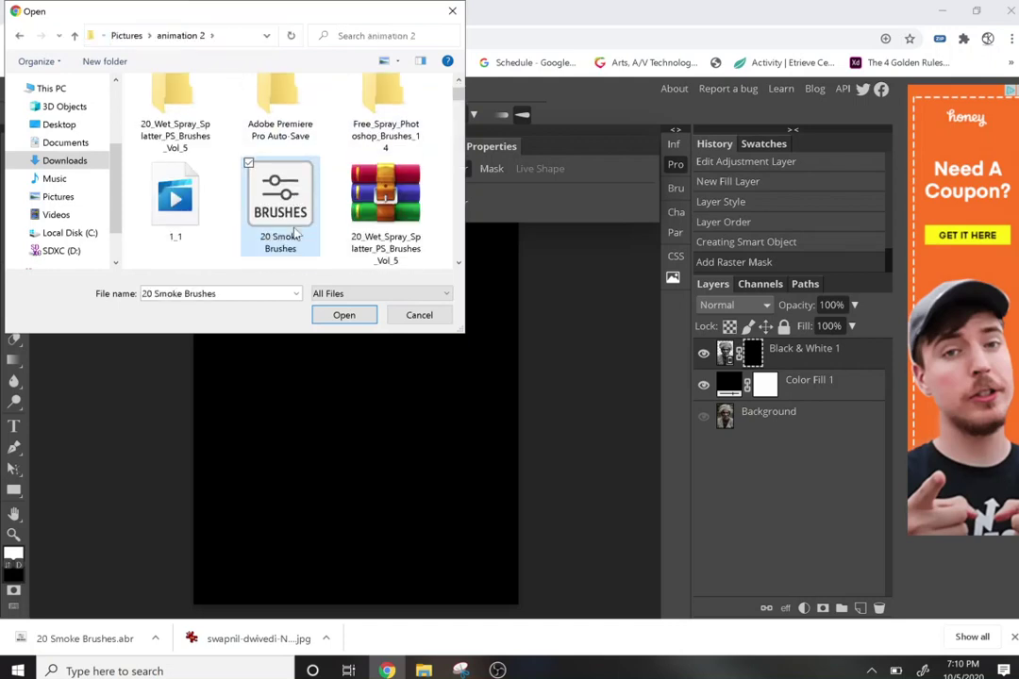
double_click(288, 228)
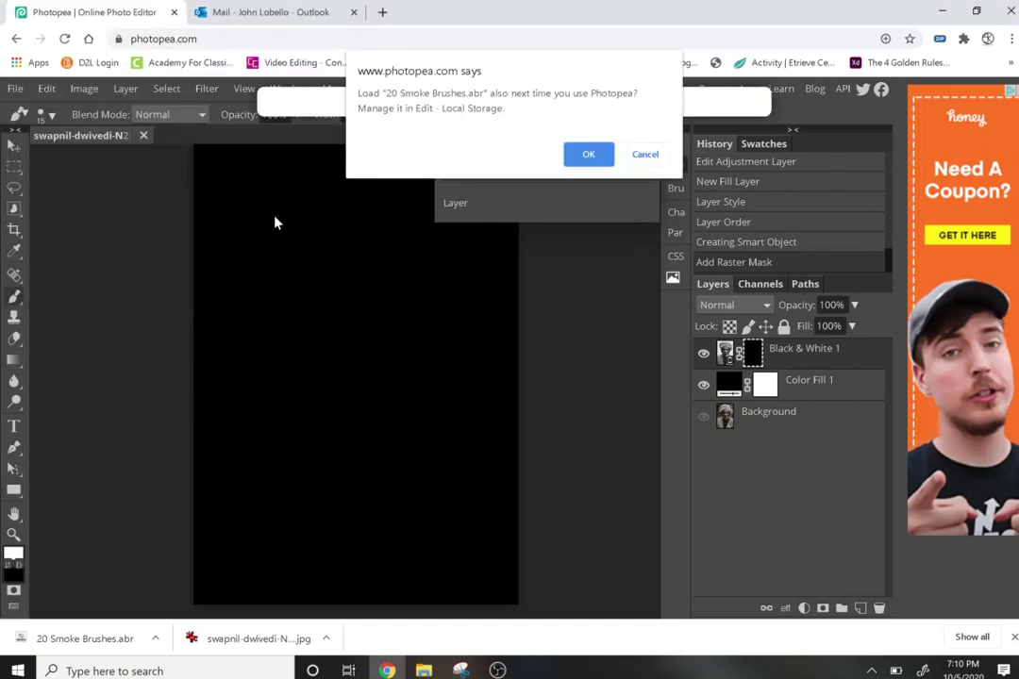
click(586, 154)
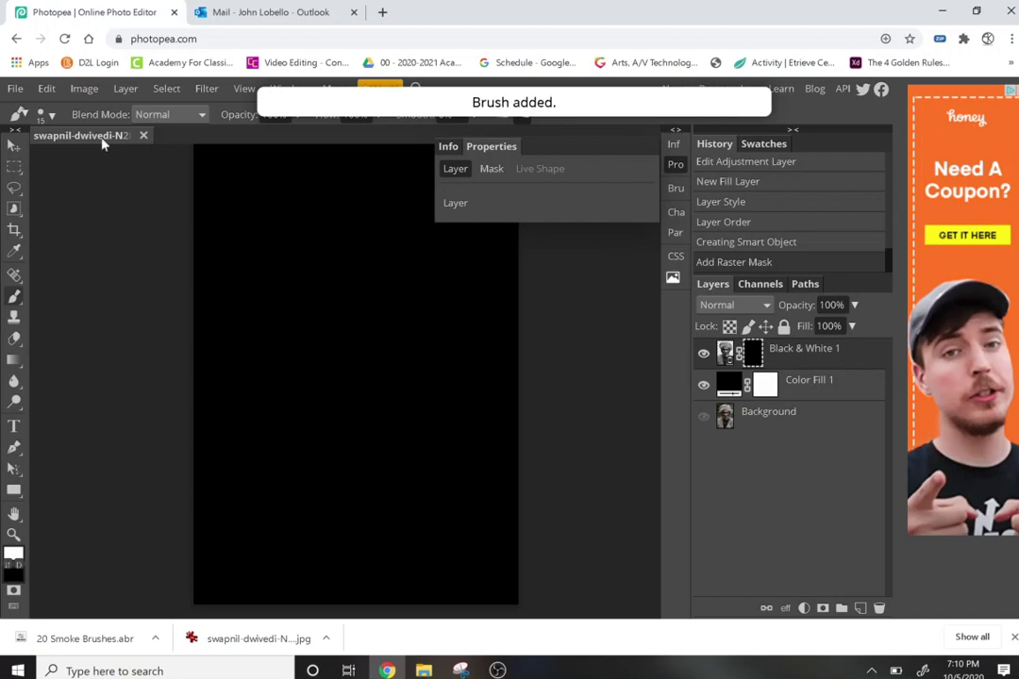
Stamp a 2500 px smoke brush in white on the portrait's mask, twice over the face's right side and once over its left.
click(44, 113)
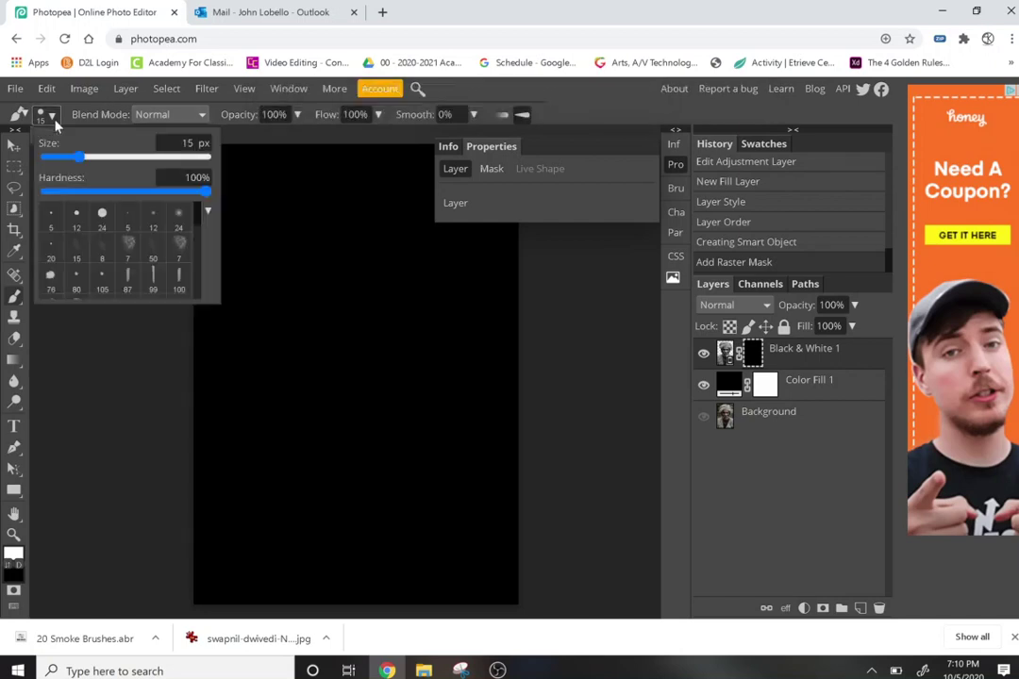
scroll(200, 234, down, 10)
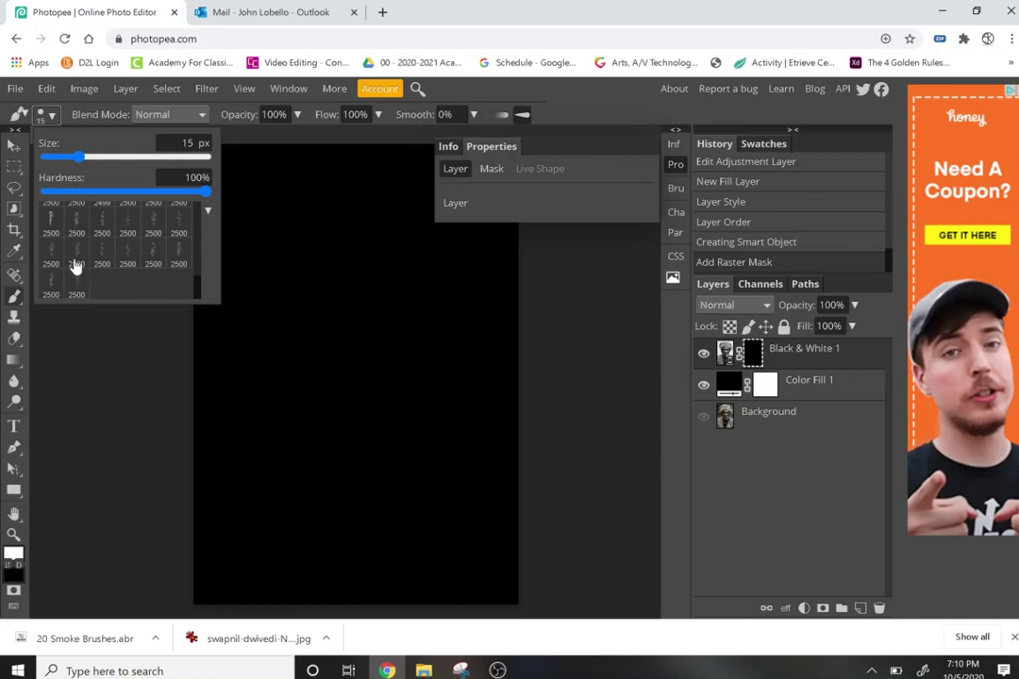
click(76, 262)
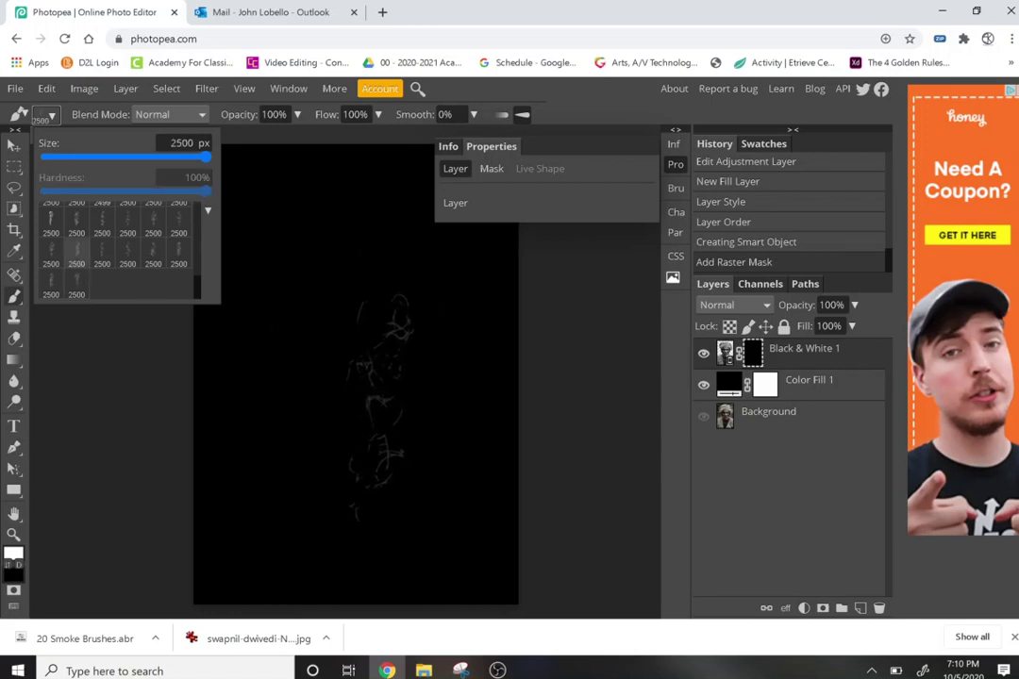
click(51, 223)
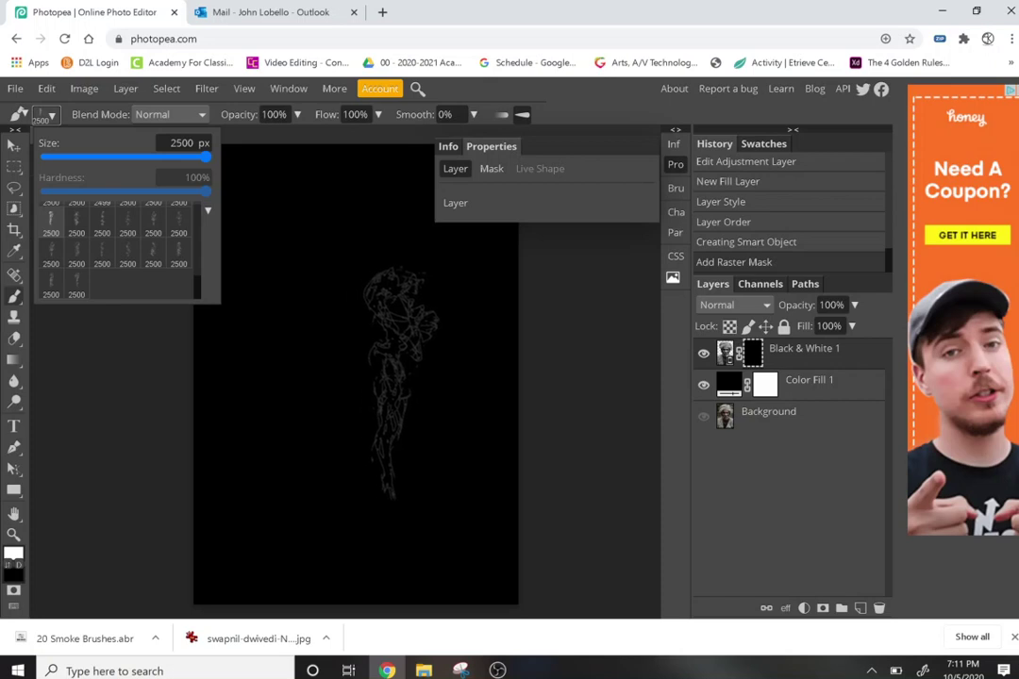
click(401, 382)
click(401, 382)
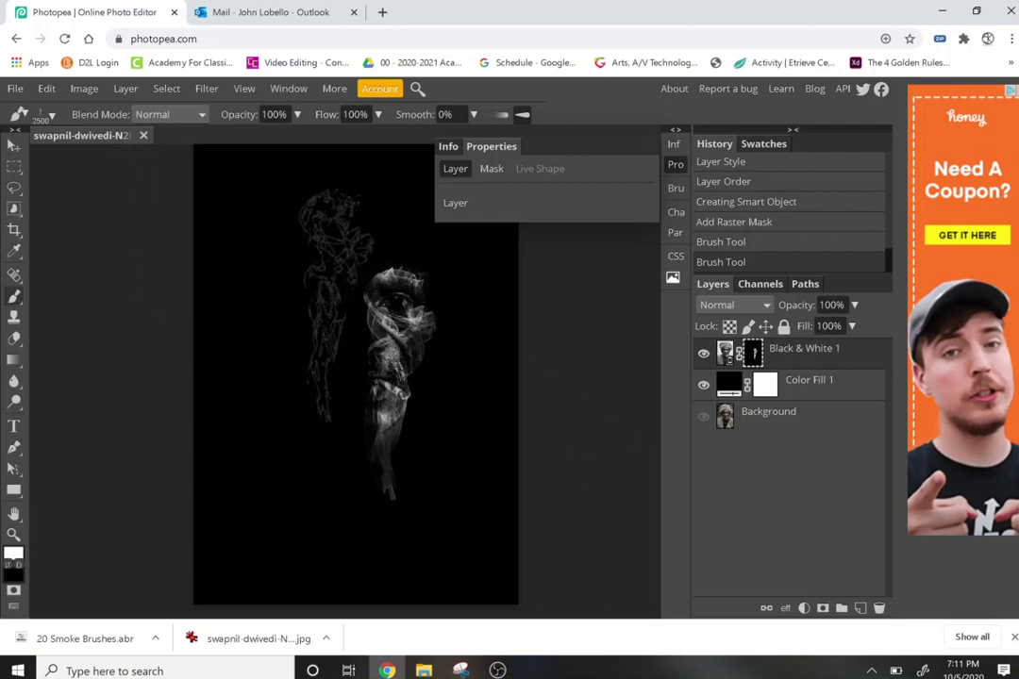
click(329, 307)
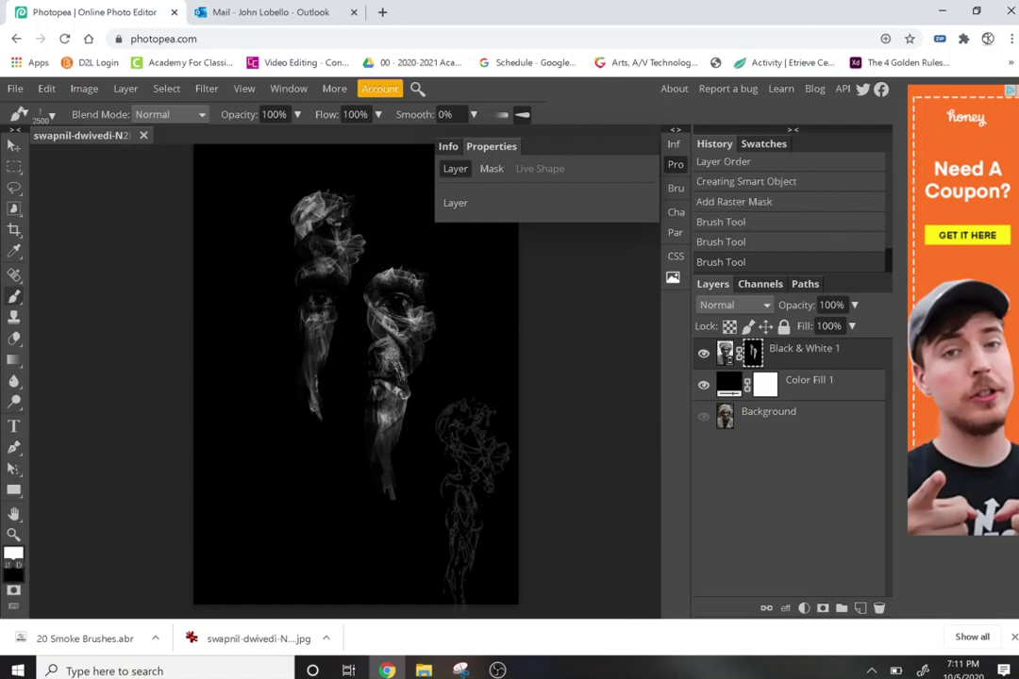
Stamp a different 2500 px smoke brush on the portrait's mask, below the left cheek and down beside the neck.
click(52, 114)
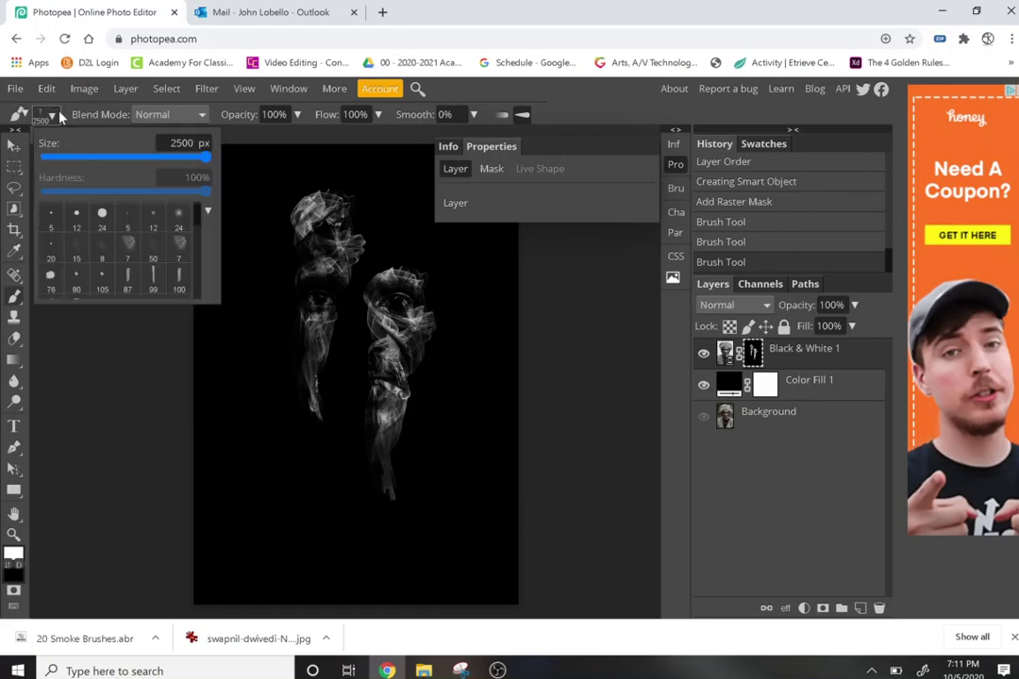
scroll(200, 245, down, 2)
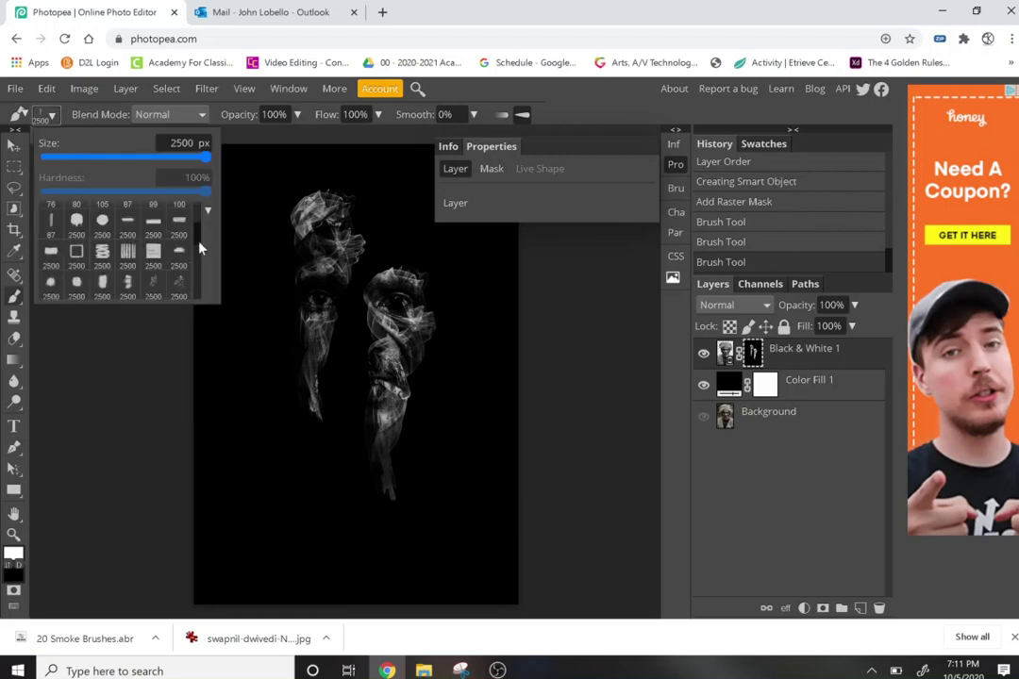
scroll(113, 245, down, 2)
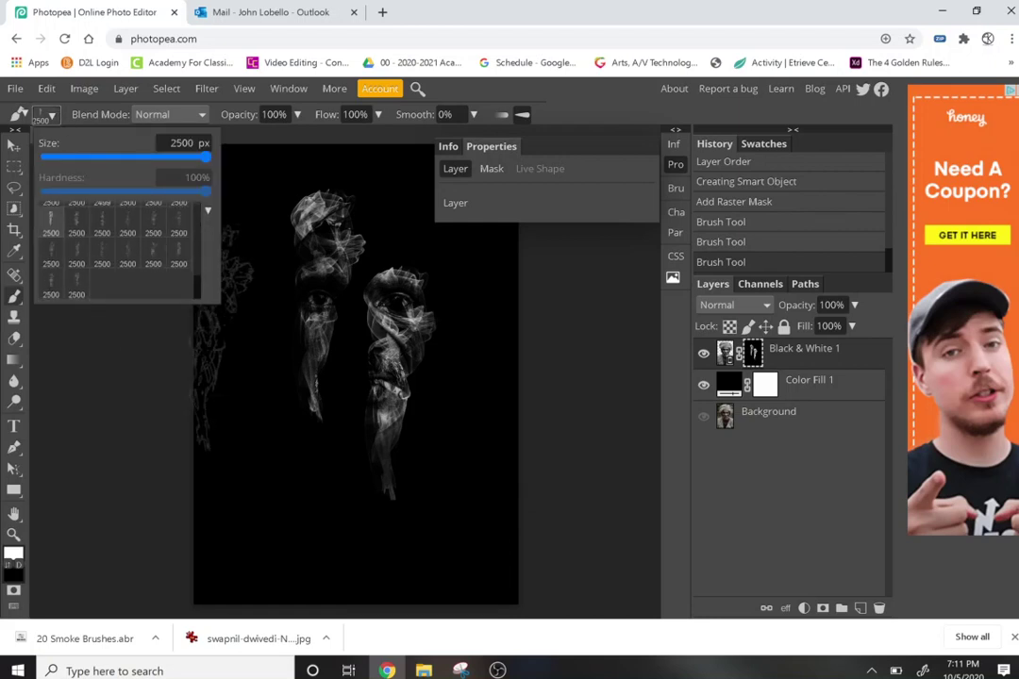
click(82, 229)
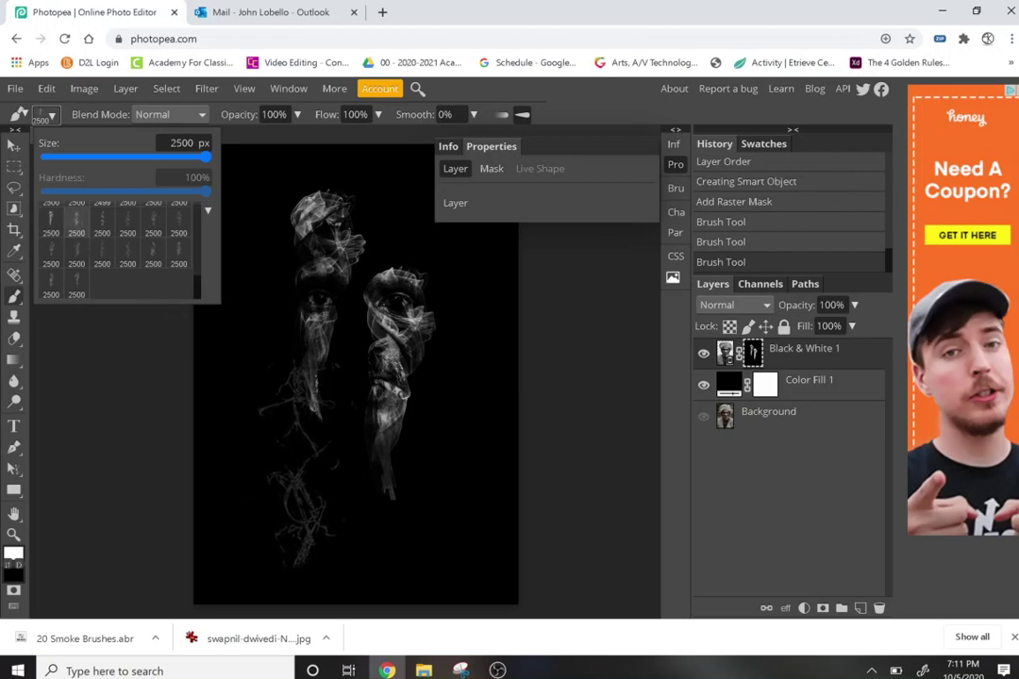
click(250, 415)
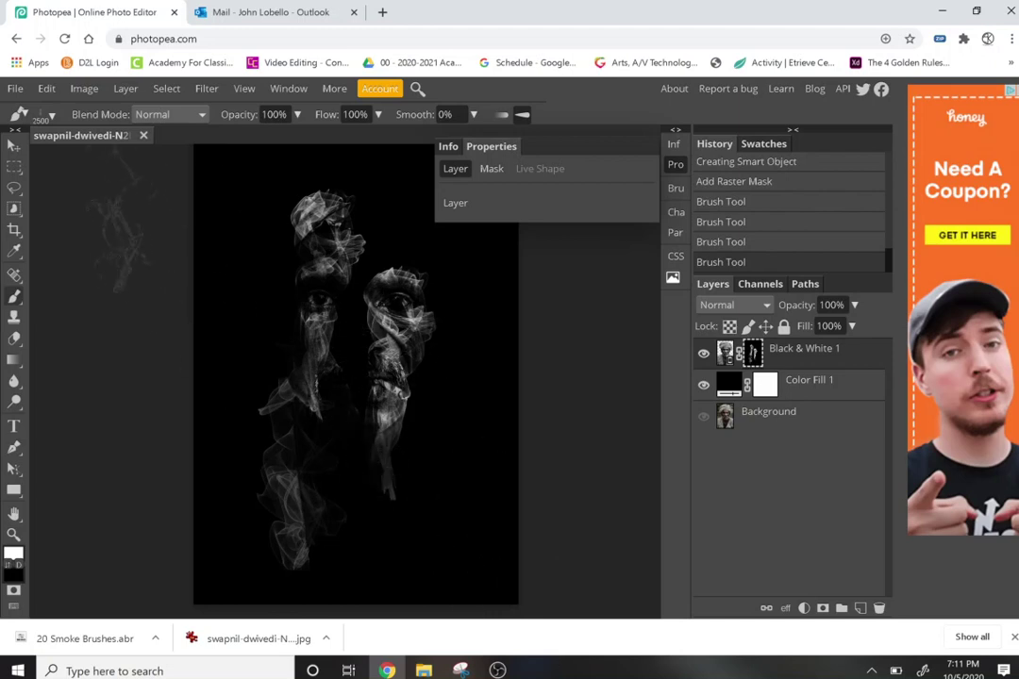
Switch to another 2500 px smoke brush and stamp it on the mask over the right eye and nose, rising above the head.
click(52, 115)
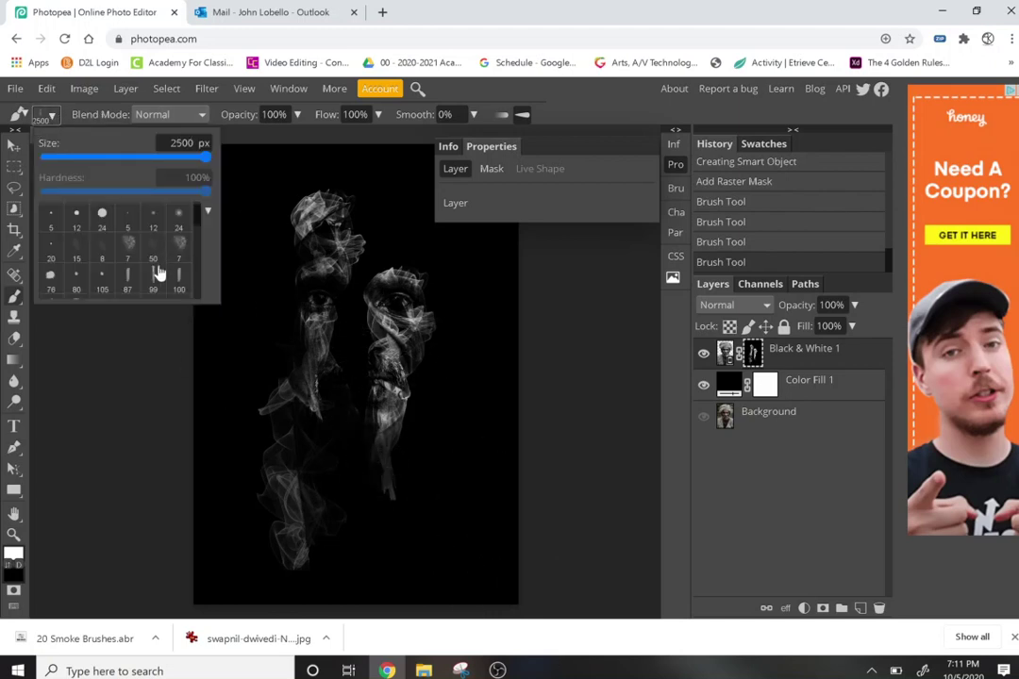
scroll(195, 253, down, 2)
scroll(195, 252, down, 2)
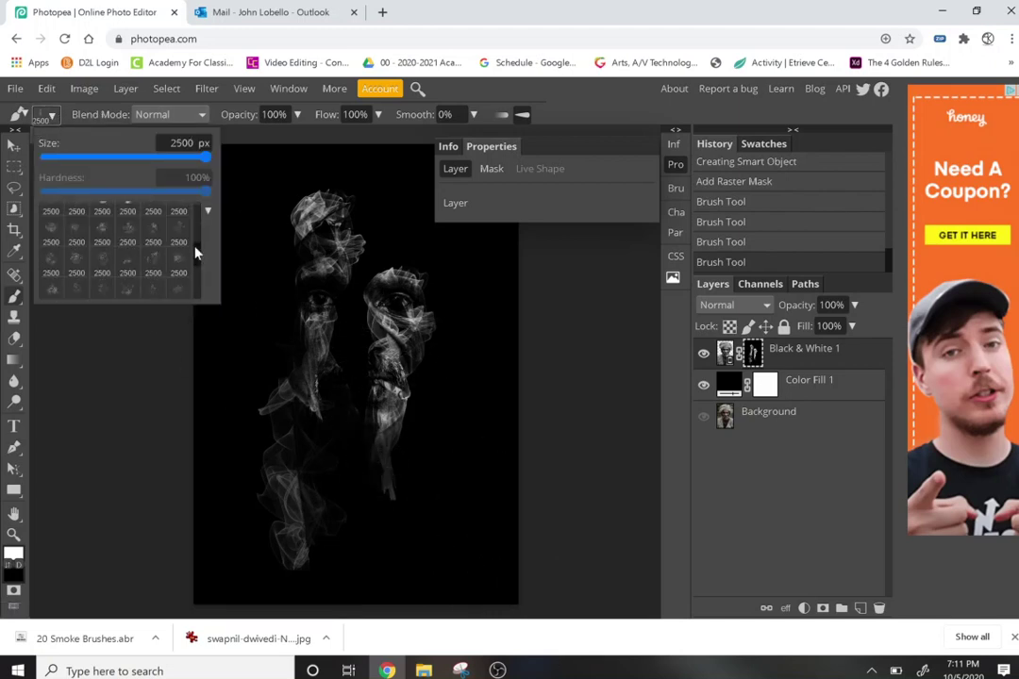
scroll(199, 293, down, 1)
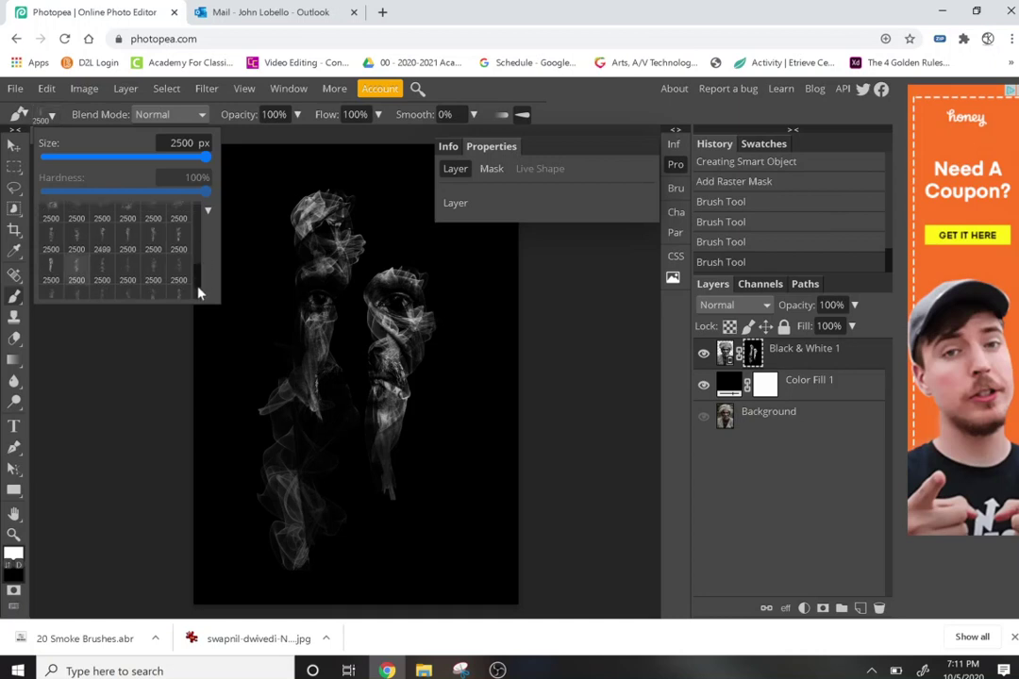
click(156, 268)
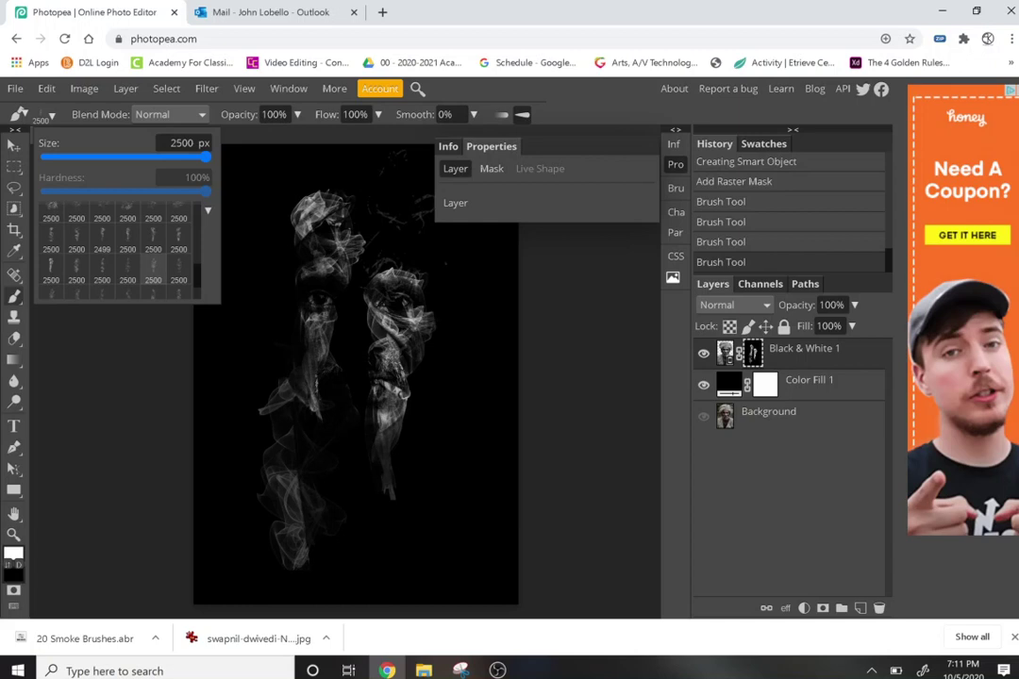
click(384, 343)
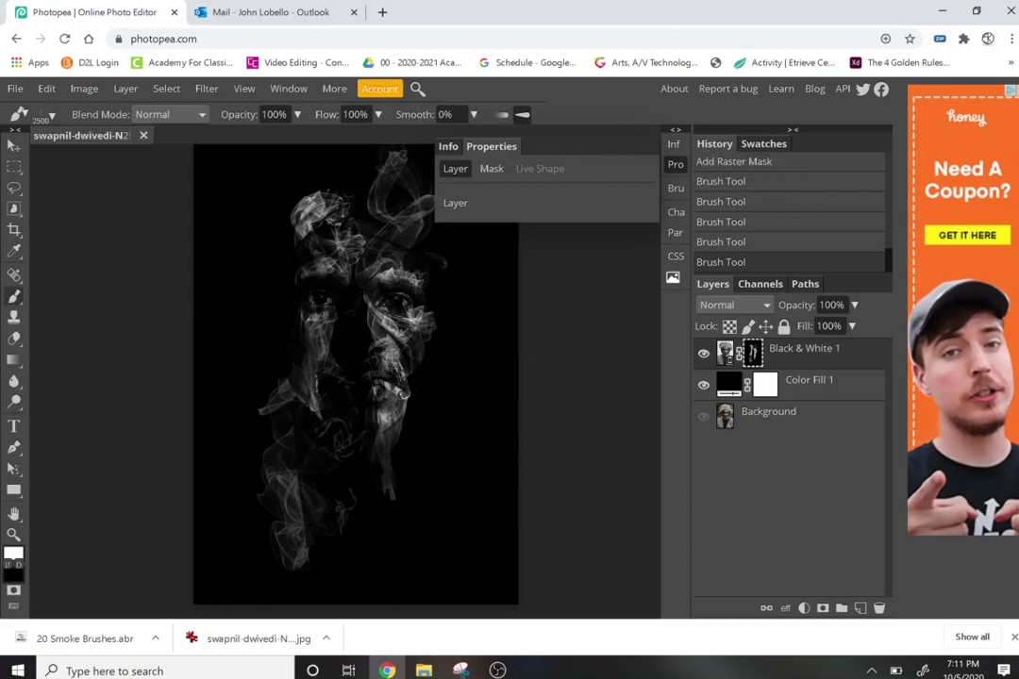
Choose the adjacent 2500 px smoke brush and stamp it once over the middle of the face.
click(52, 116)
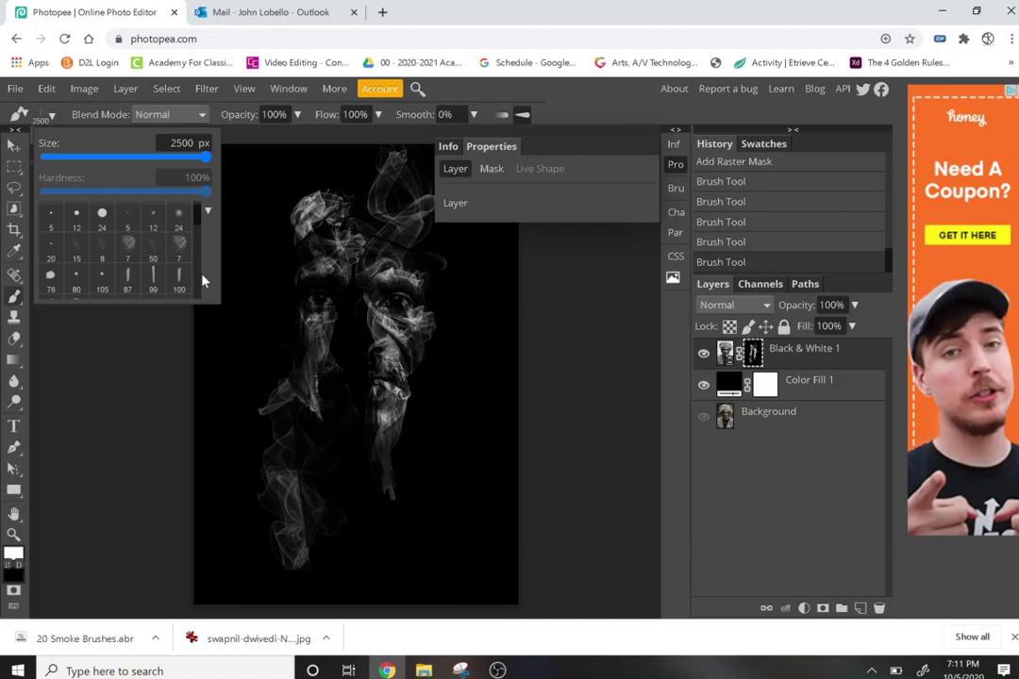
scroll(202, 274, down, 5)
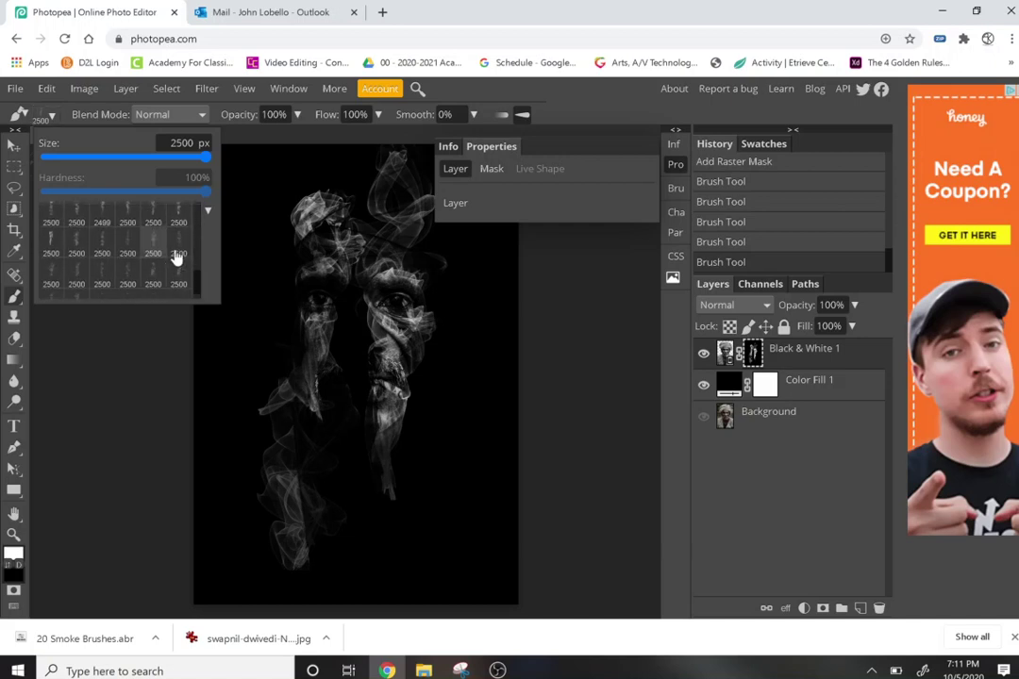
click(177, 249)
click(362, 332)
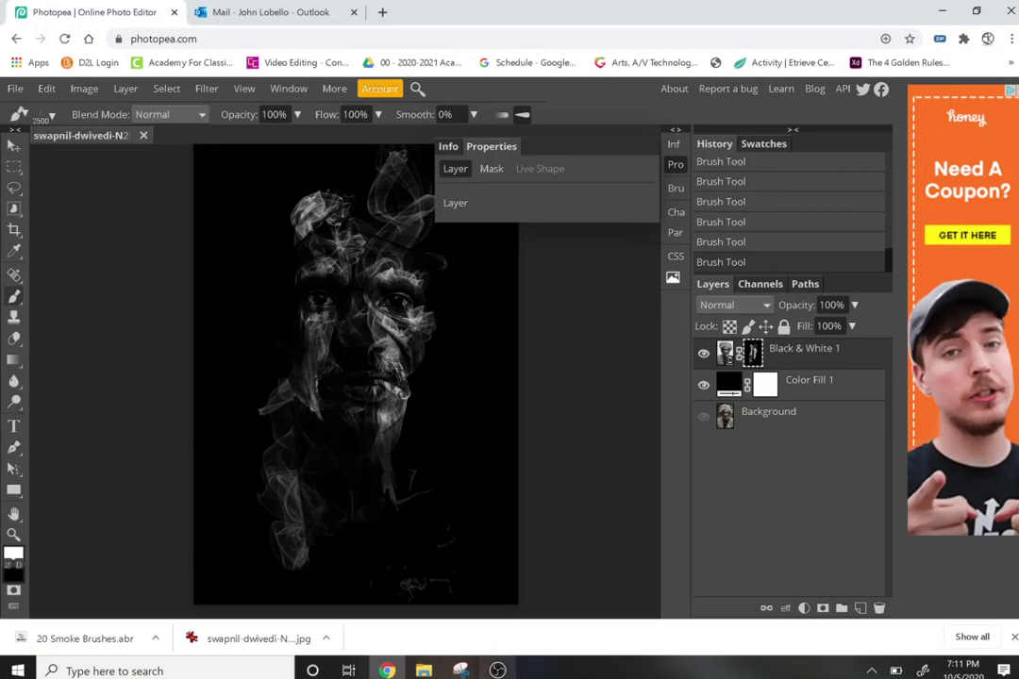
mouse_move(497, 670)
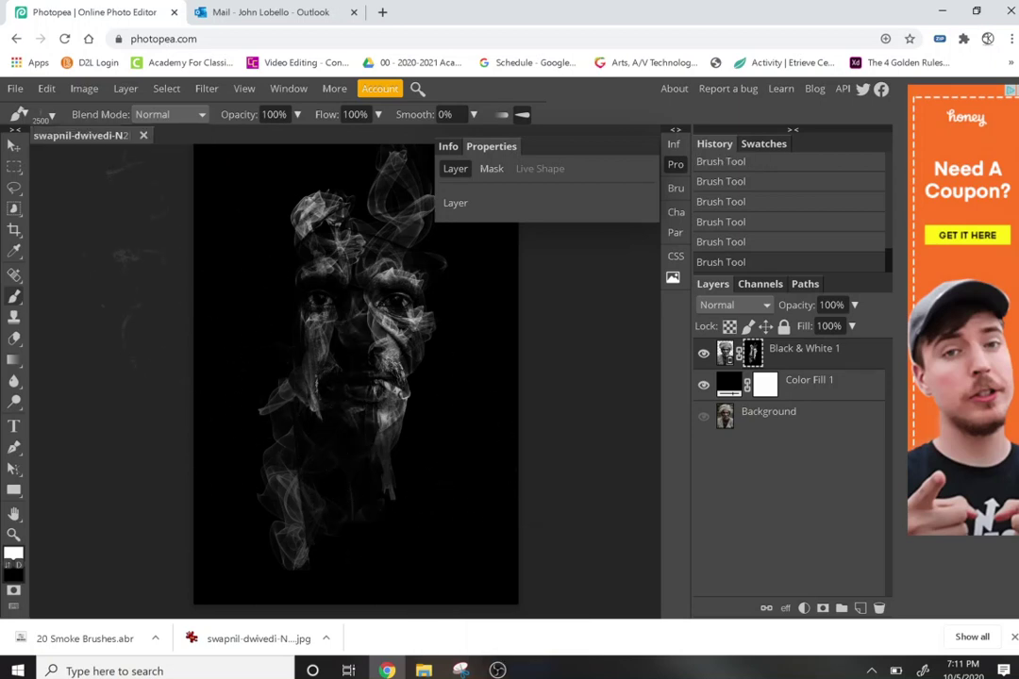
With a 2500 px smoke brush near the end of the presets, stamp the mask over the mouth, the right shoulder and the top of the head.
click(52, 115)
click(198, 255)
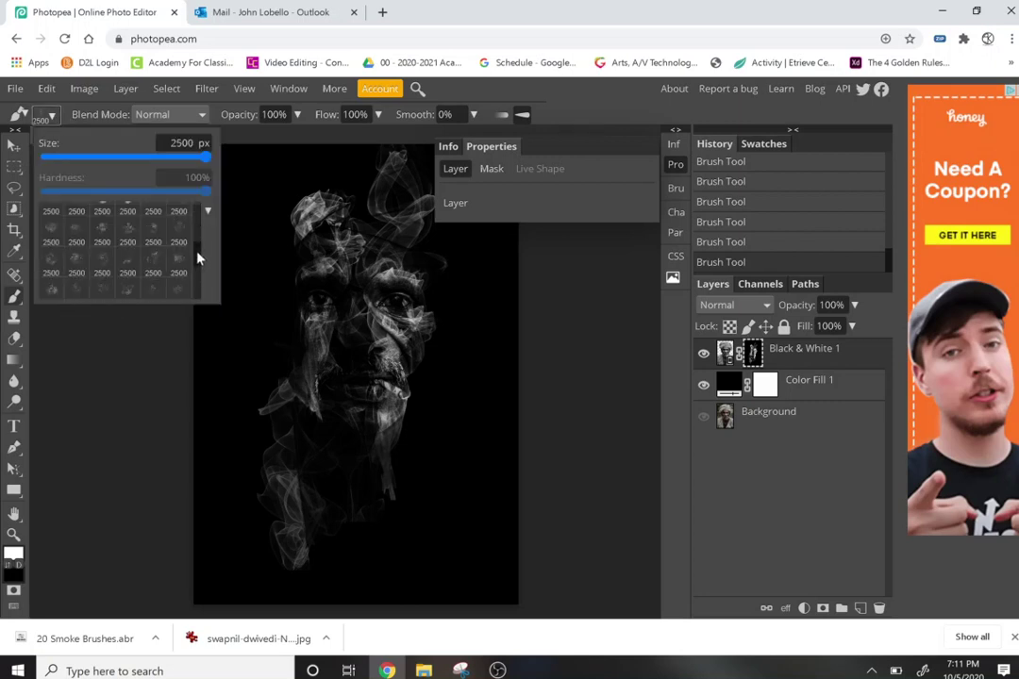
drag(198, 254, 204, 300)
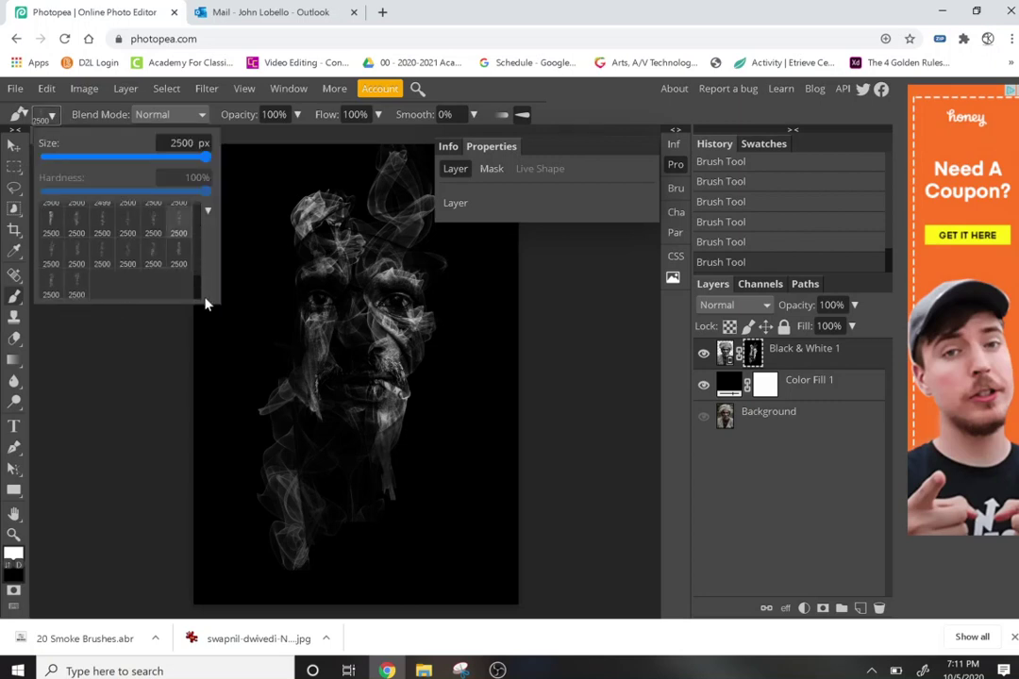
click(50, 286)
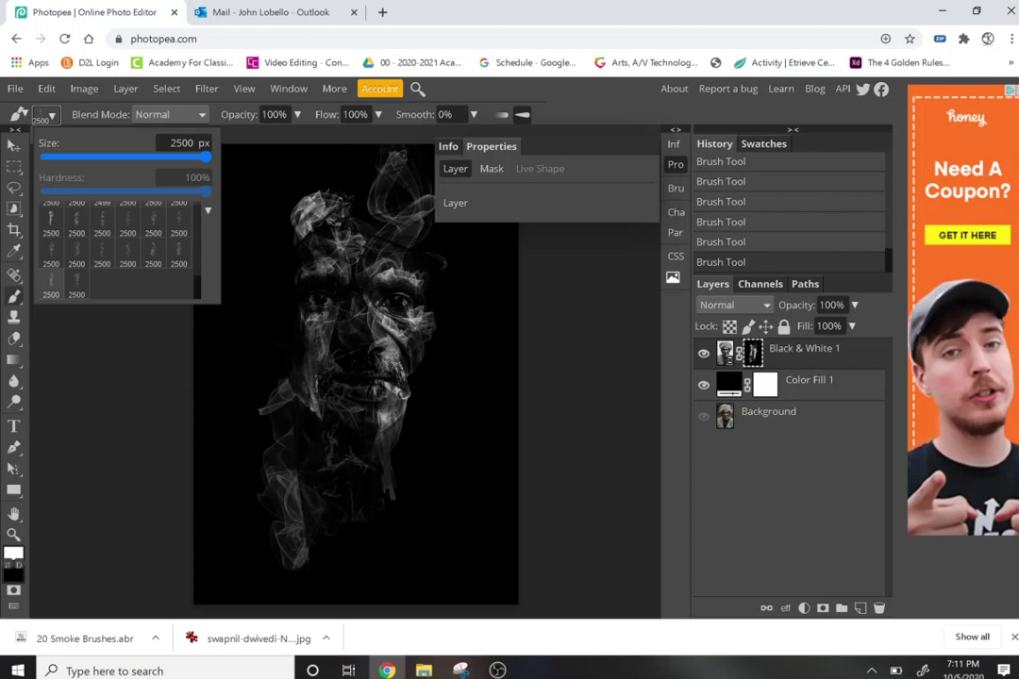
click(358, 386)
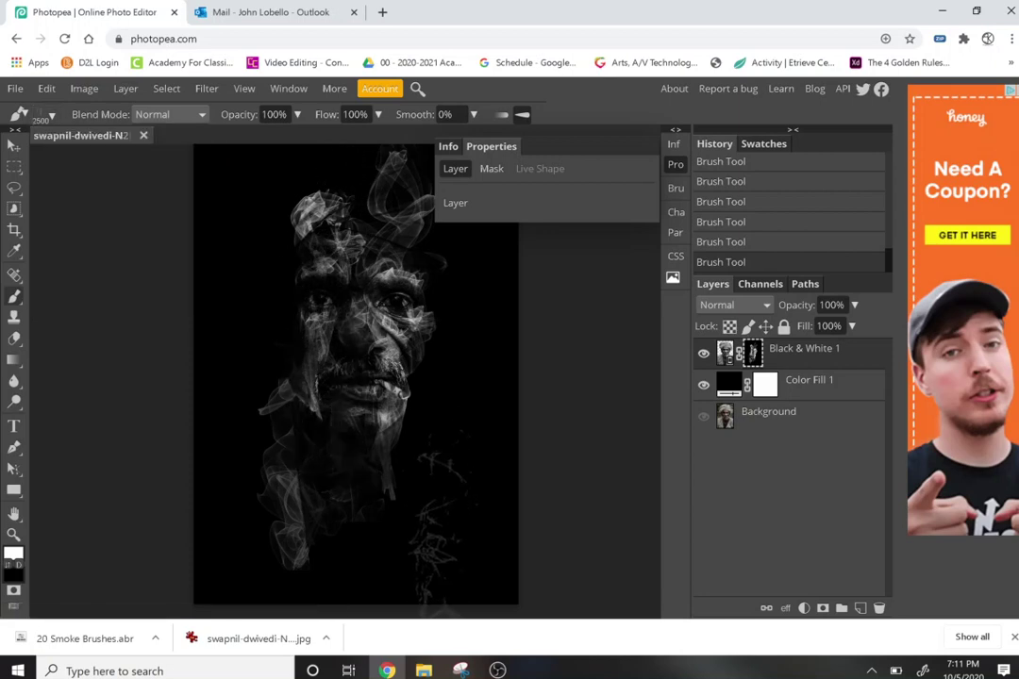
click(434, 492)
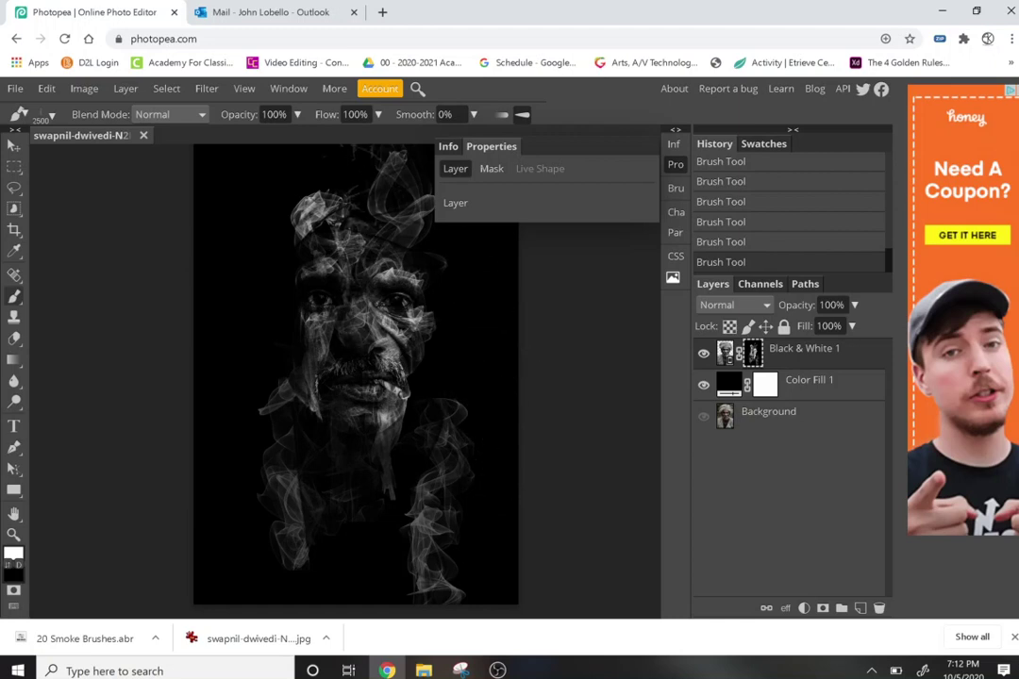
click(354, 202)
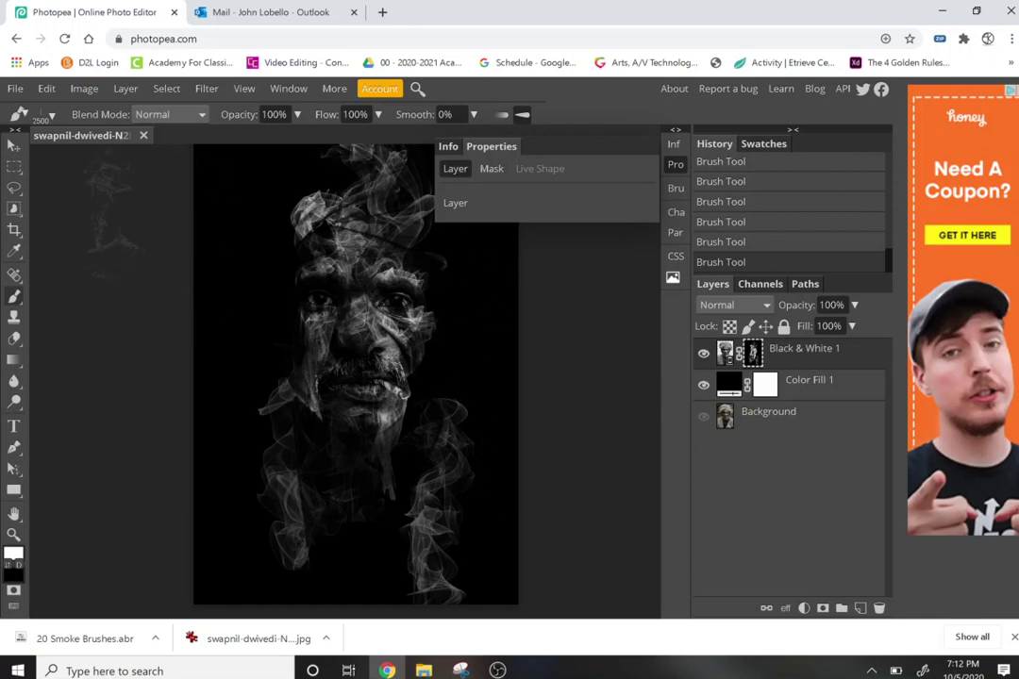
Reveal the mouth, nose, eyes and forehead by painting the mask in white with a round brush at 534 px and 0% hardness.
click(50, 114)
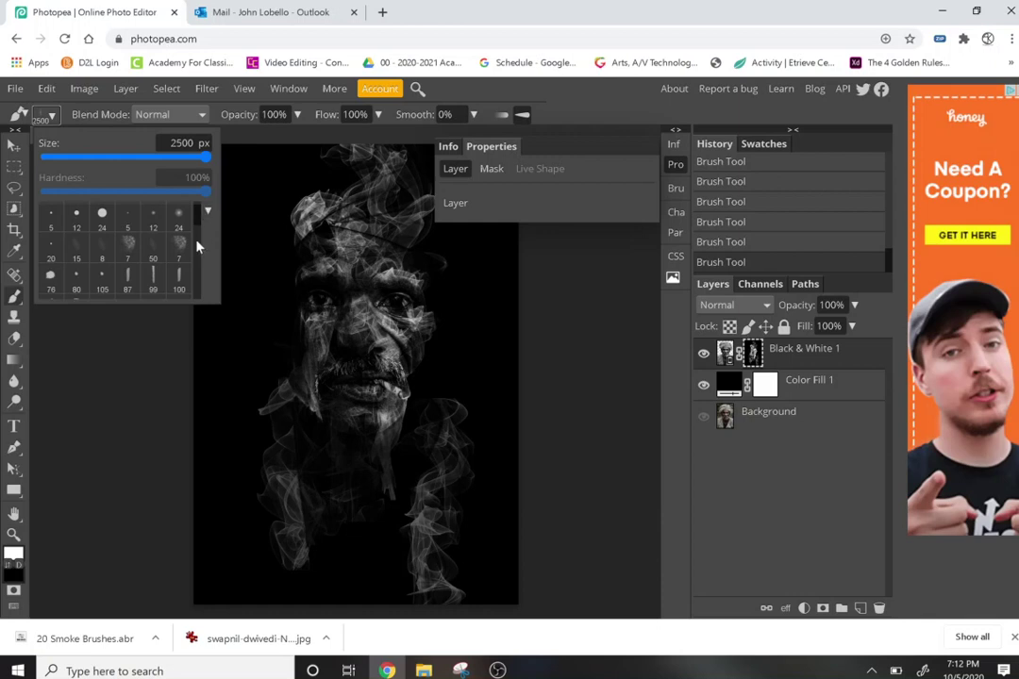
scroll(198, 245, down, 3)
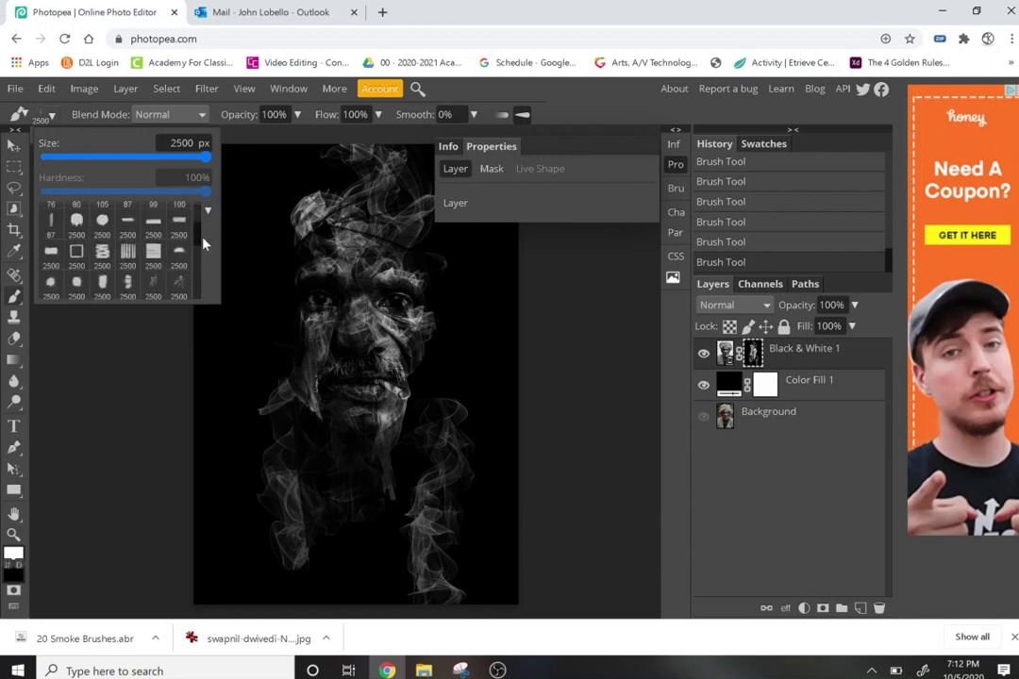
scroll(198, 223, up, 3)
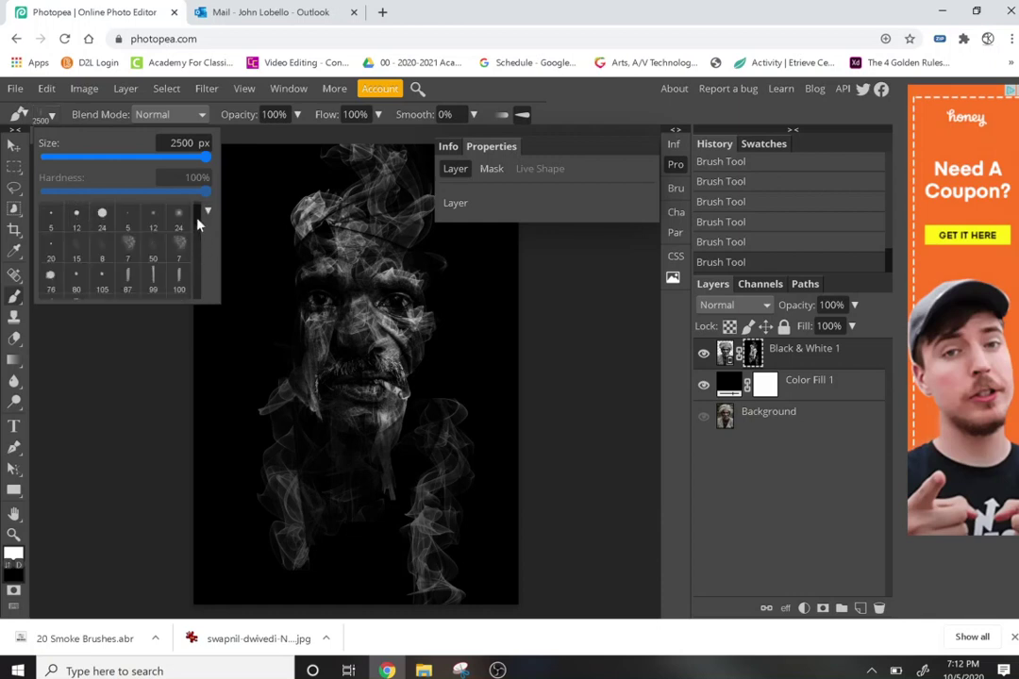
click(101, 215)
click(165, 193)
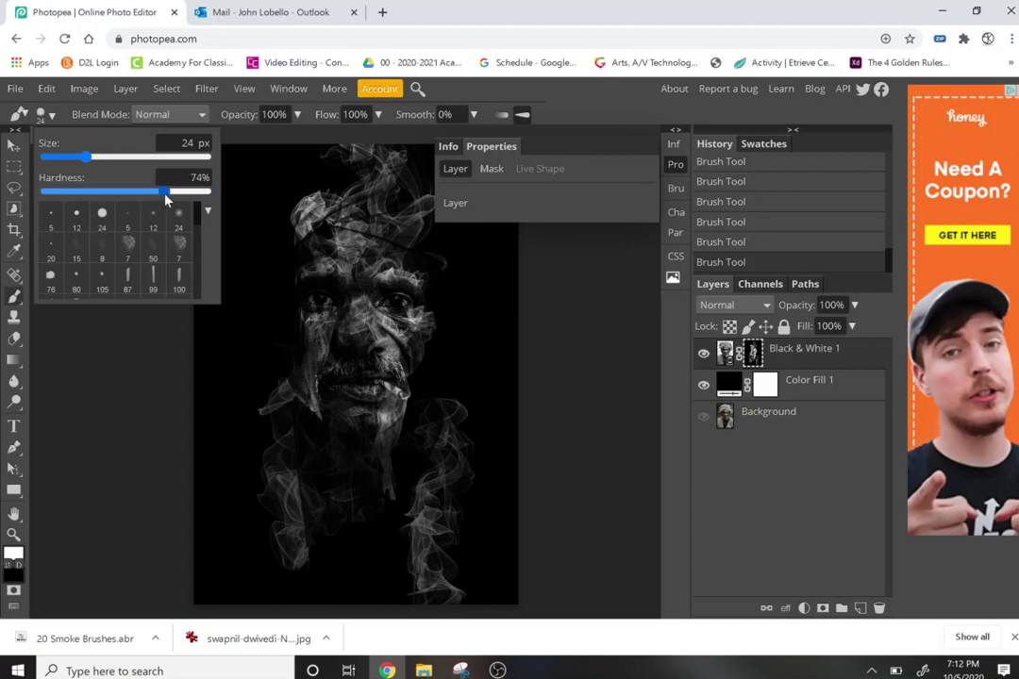
drag(165, 196, 8, 179)
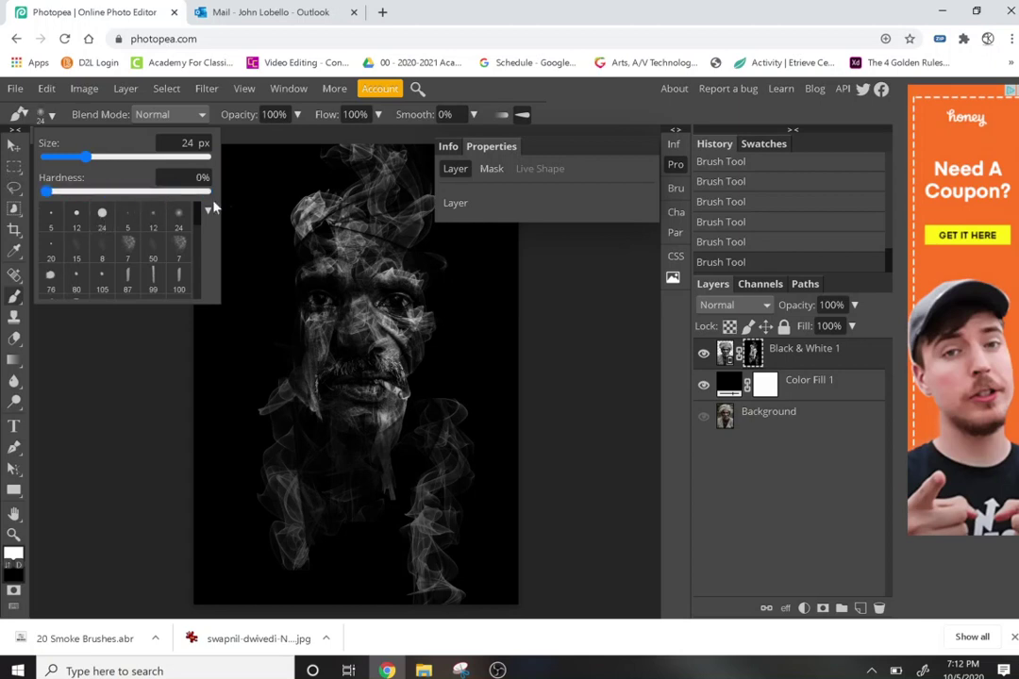
click(129, 157)
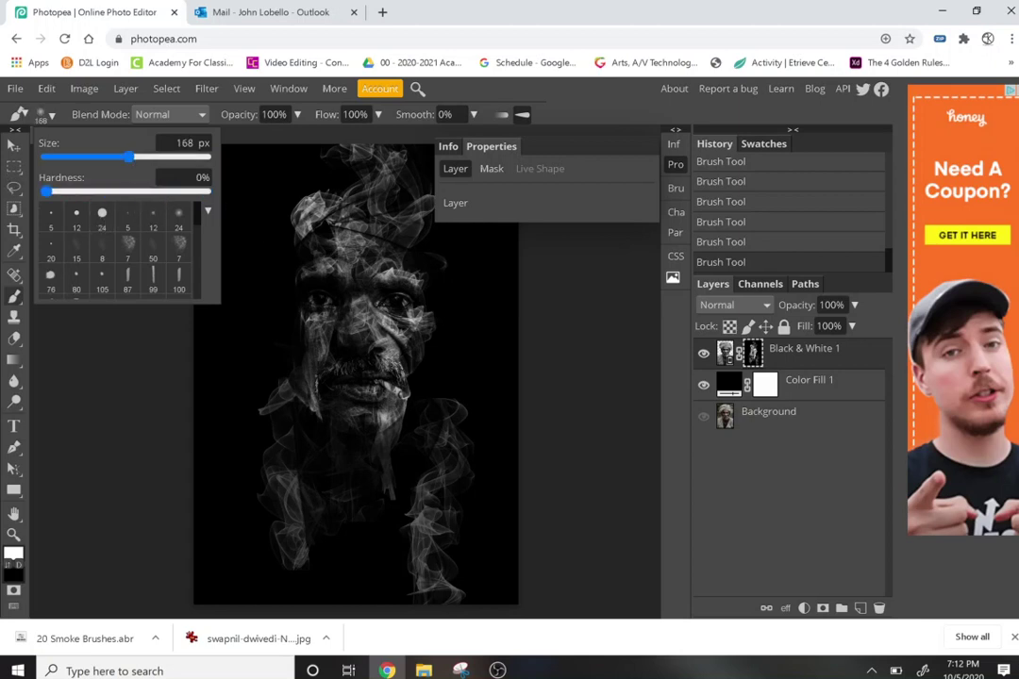
drag(130, 157, 155, 156)
click(173, 157)
drag(360, 377, 346, 366)
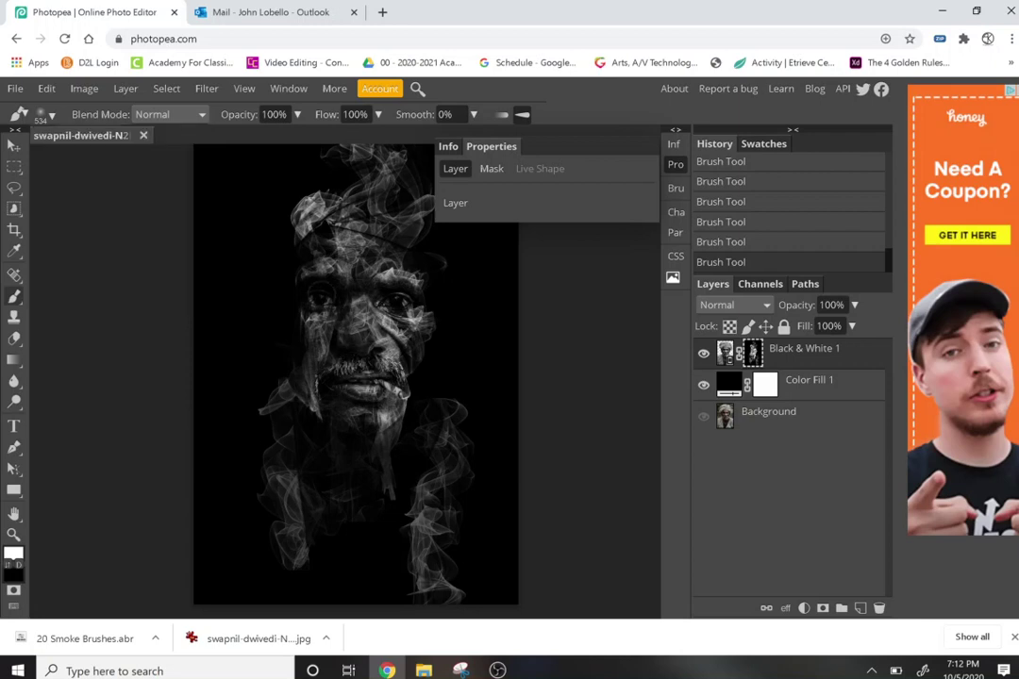
mouse_move(268, 254)
mouse_down()
mouse_move(335, 266)
mouse_move(334, 251)
mouse_move(297, 278)
mouse_up()
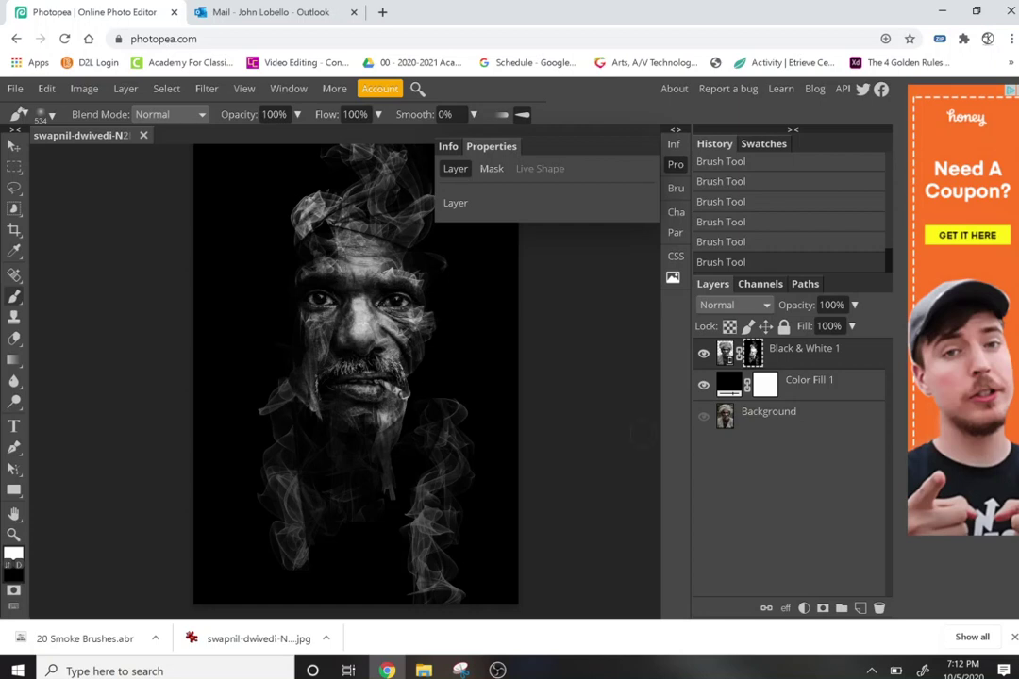
Add a new layer on top and stamp white smoke beside the left of the face with a 2500 px smoke brush.
click(859, 608)
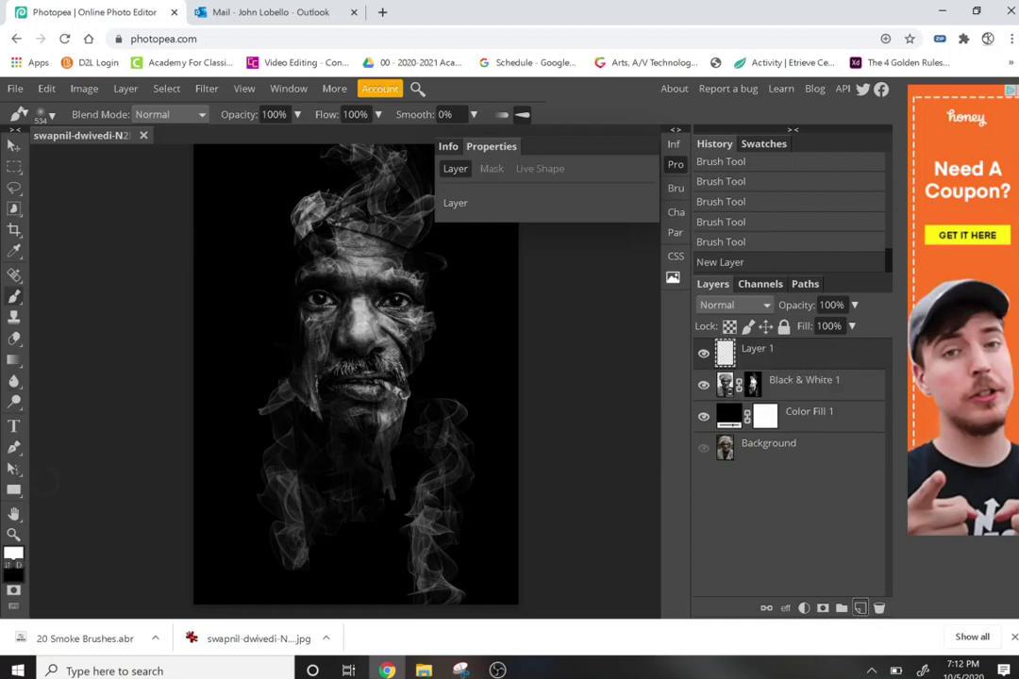
click(47, 114)
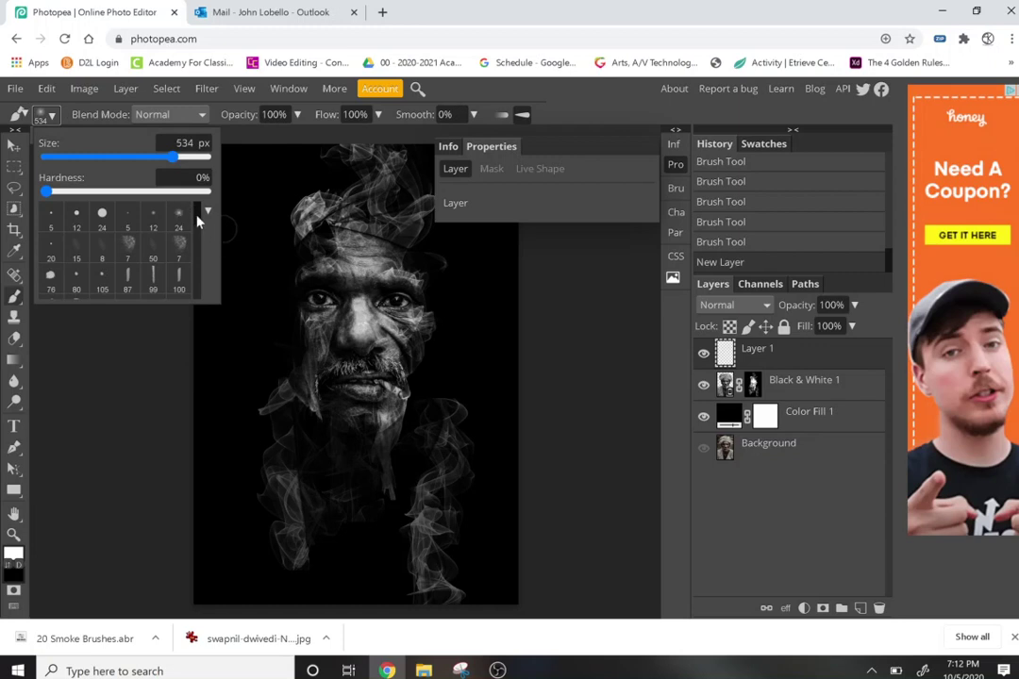
drag(204, 215, 205, 301)
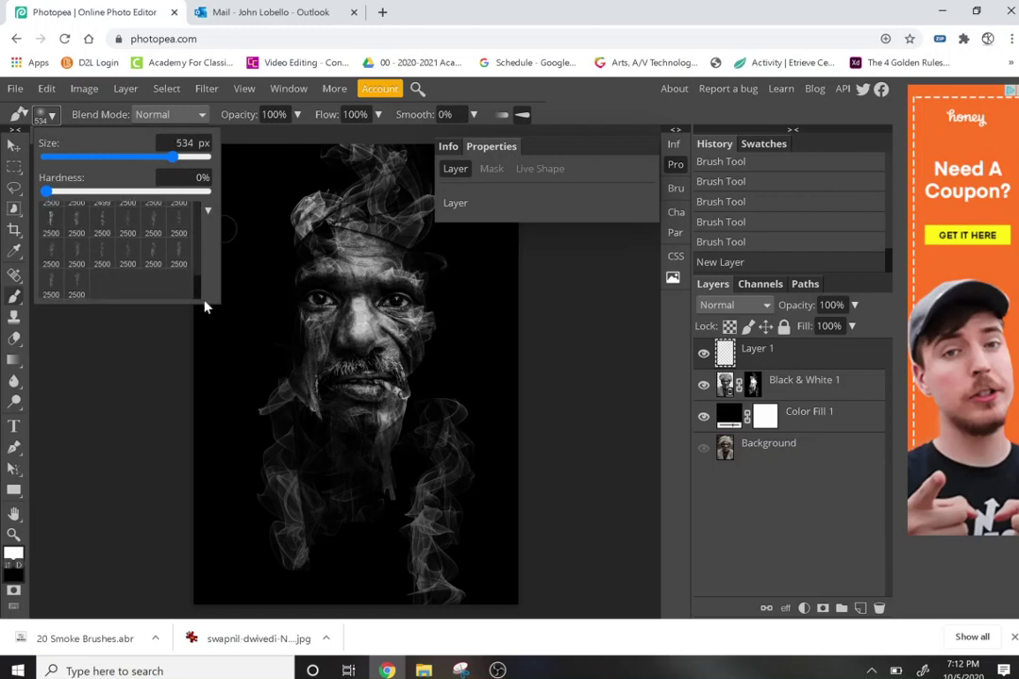
click(52, 259)
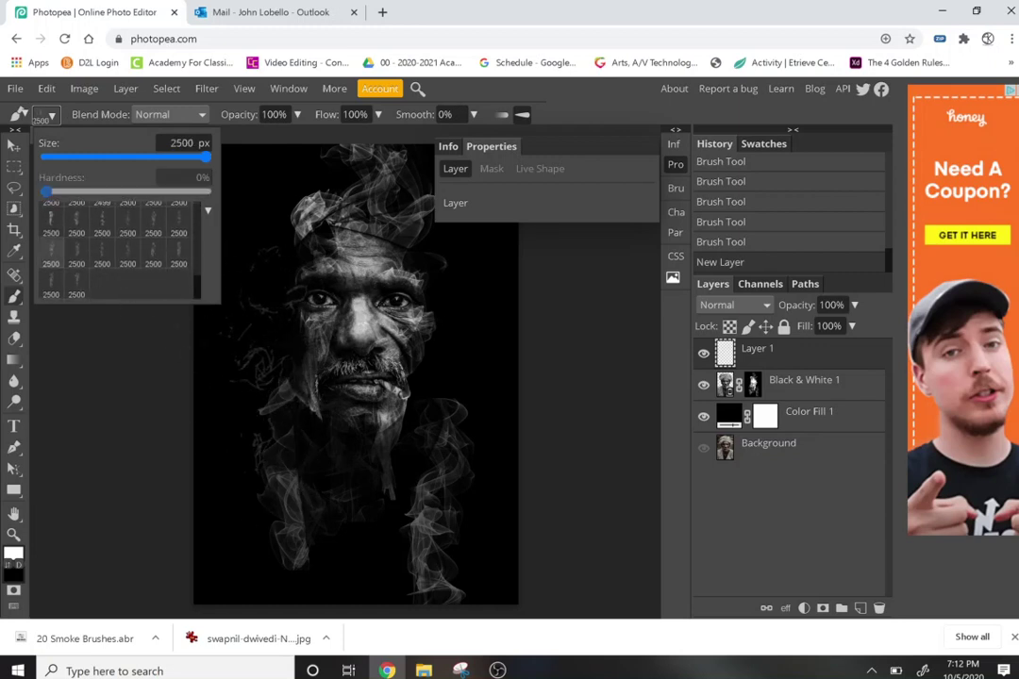
click(338, 490)
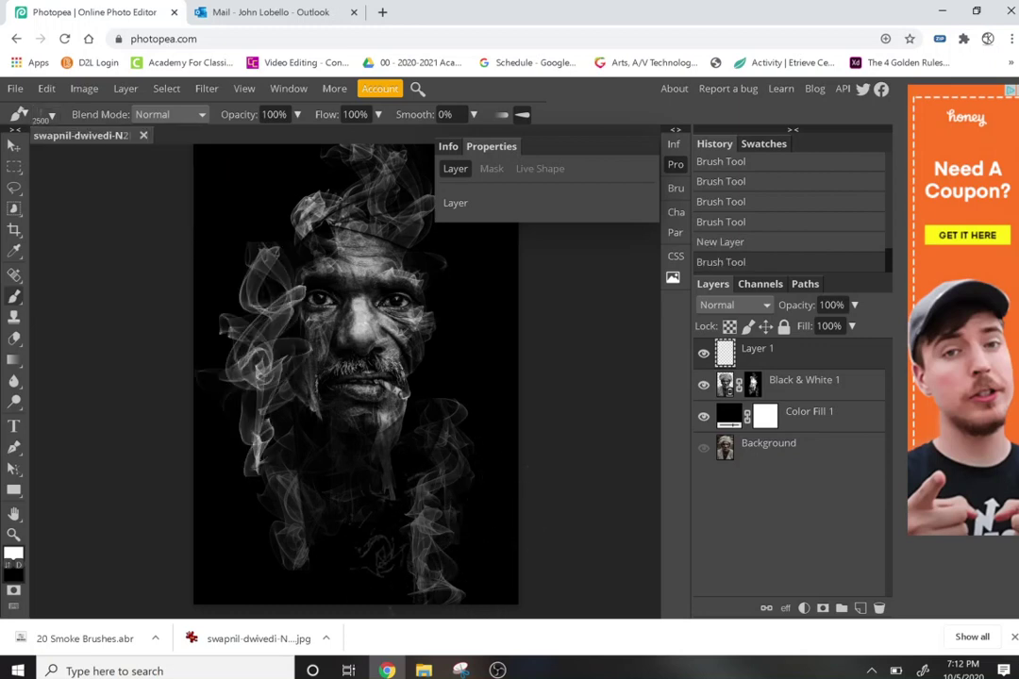
Try a second stamp of the same smoke brush over the neck and chest, and undo it.
click(382, 547)
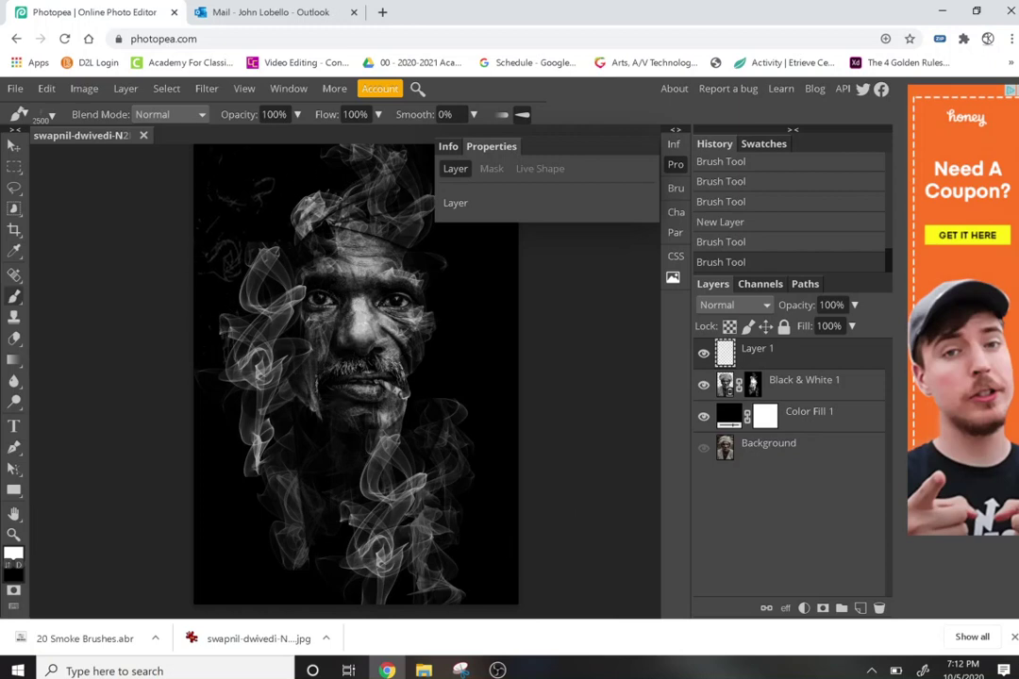
key(ctrl+z)
Stamp white smoke over the chest below the right side of the mouth using a different 2500 px smoke brush near the end of the presets.
click(52, 115)
scroll(200, 240, down, 2)
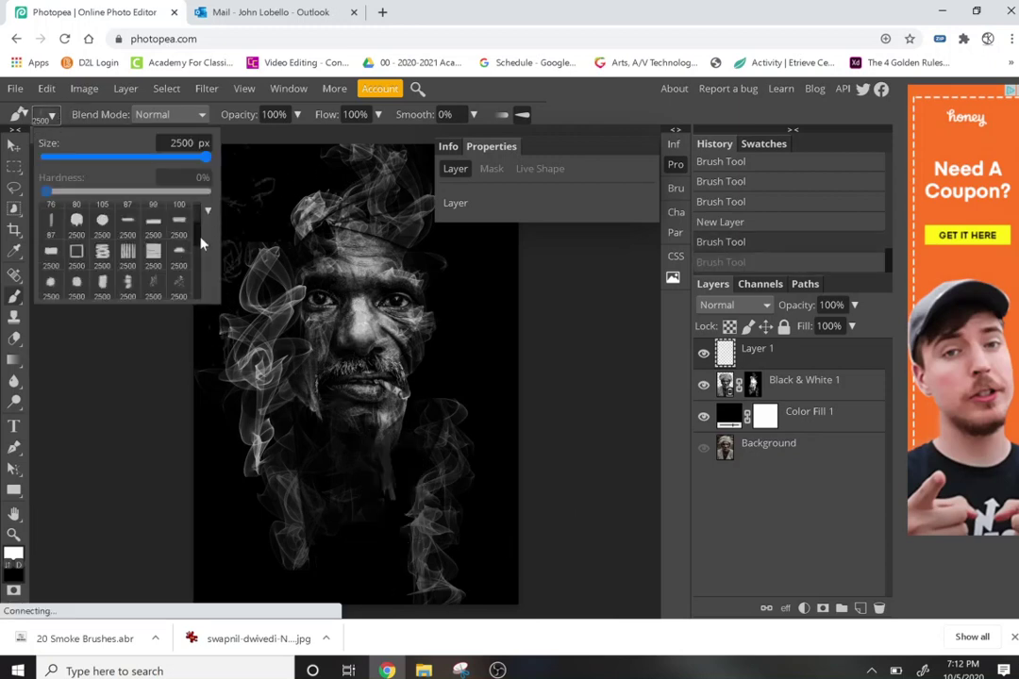
scroll(201, 243, down, 3)
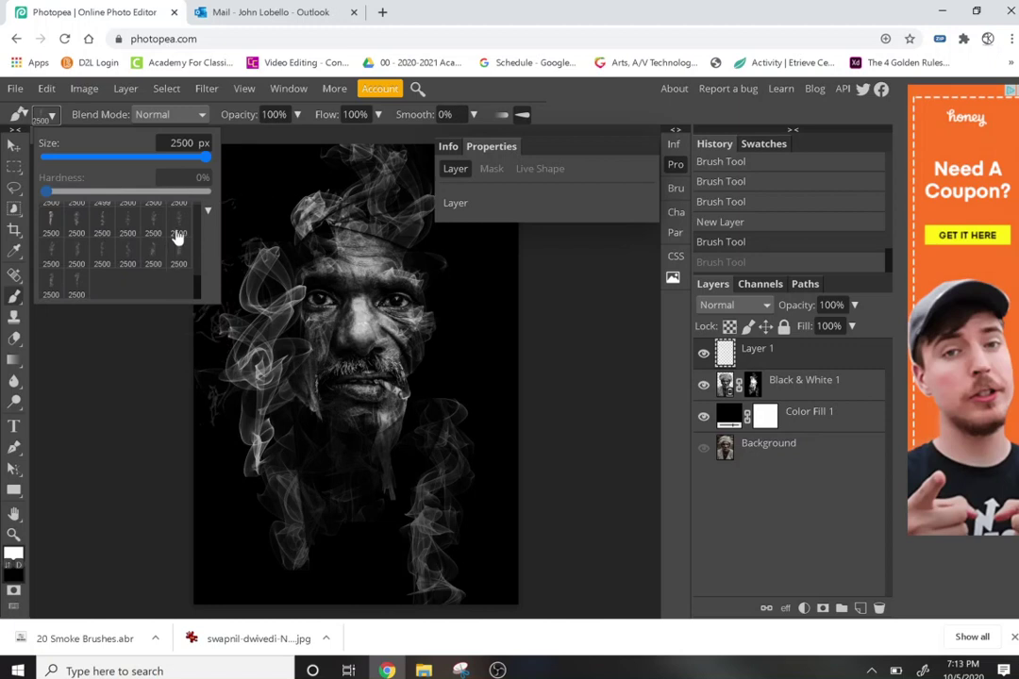
click(177, 234)
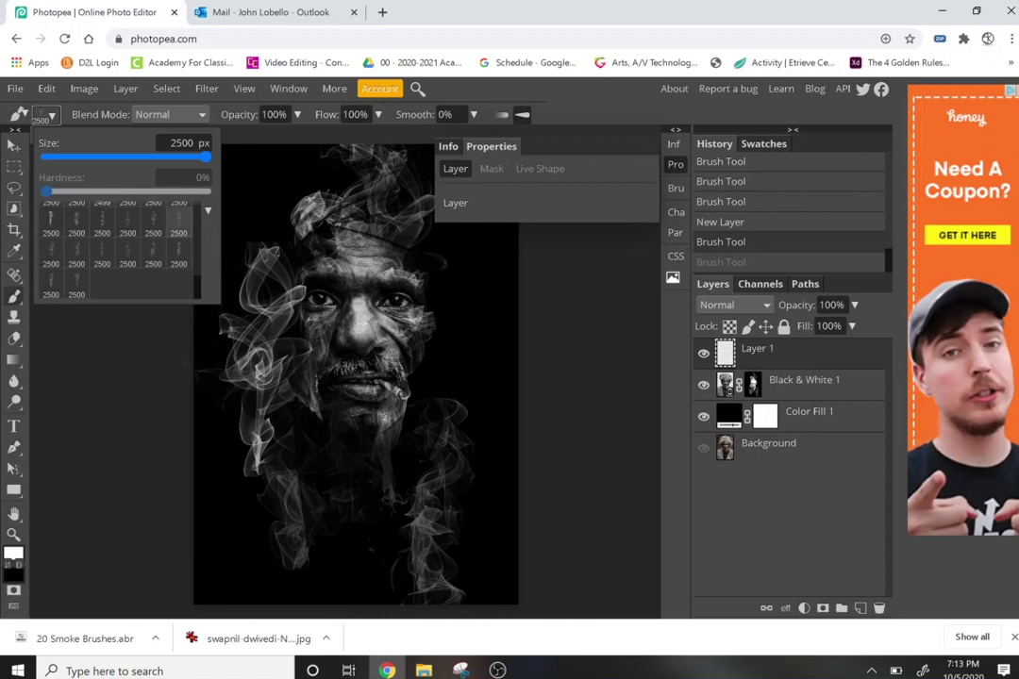
click(464, 534)
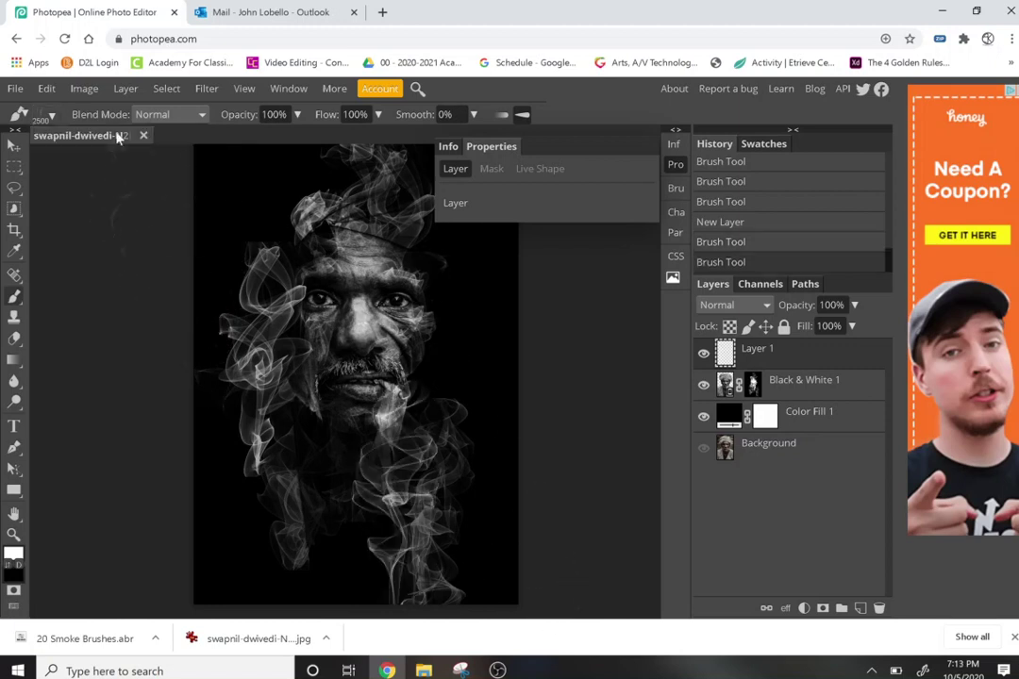
With the second-to-last 2500 px smoke brush preset, stamp white smoke over the lower left of the portrait.
click(45, 114)
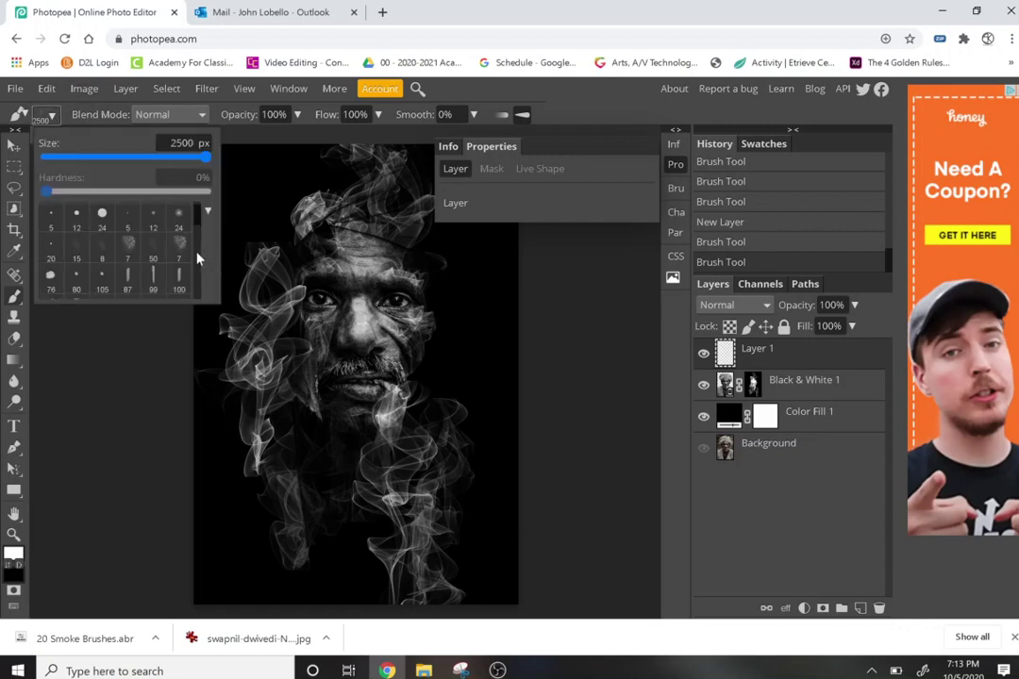
scroll(198, 256, down, 5)
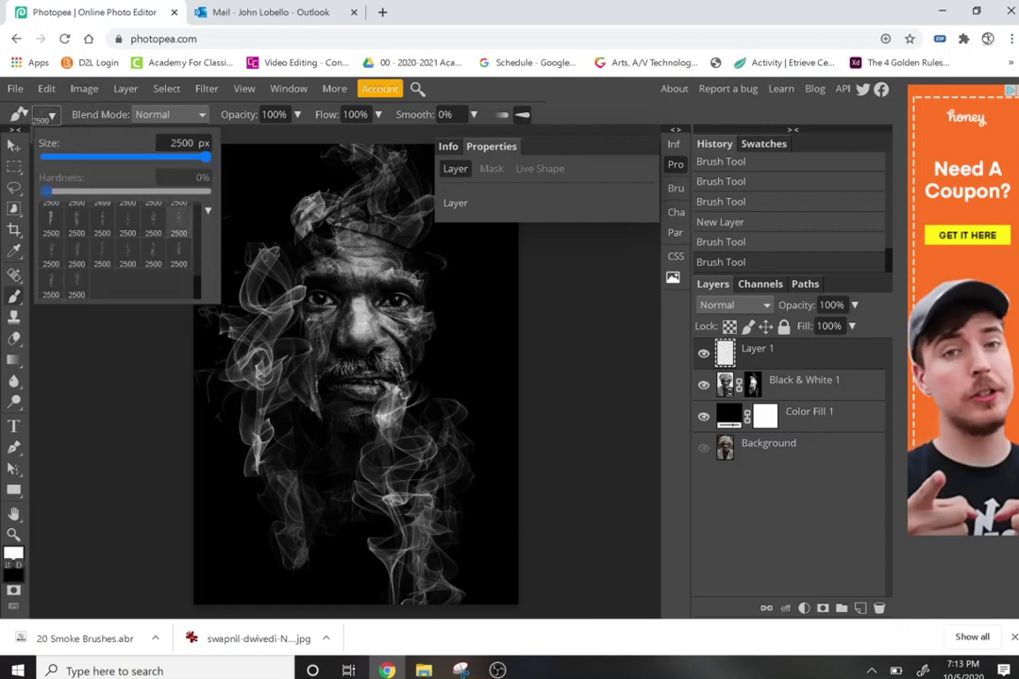
scroll(49, 243, down, 2)
click(53, 287)
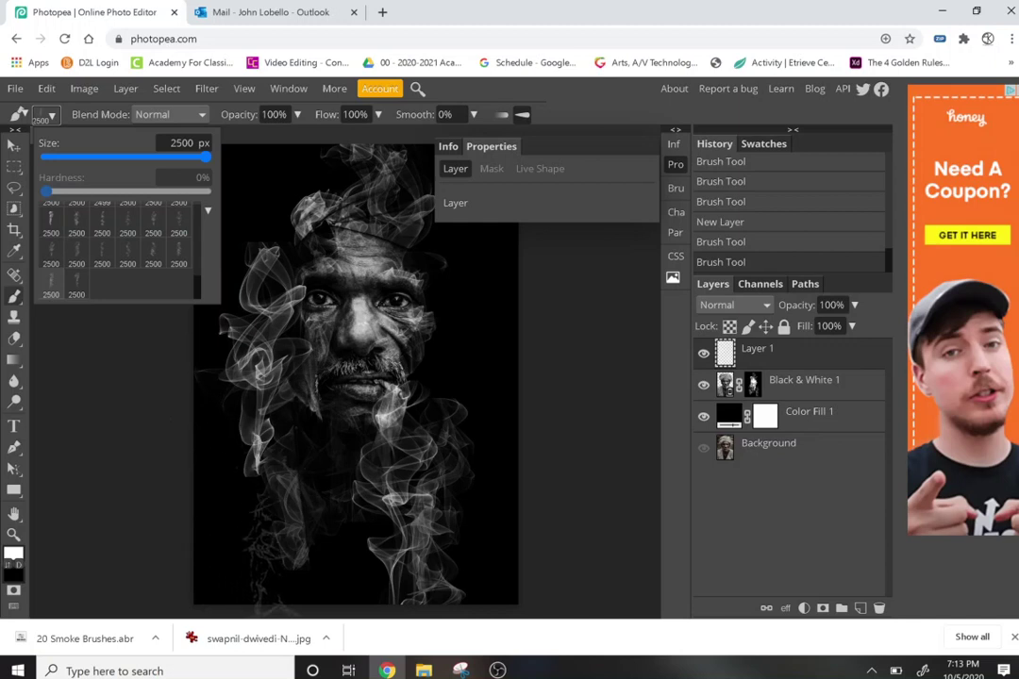
click(291, 533)
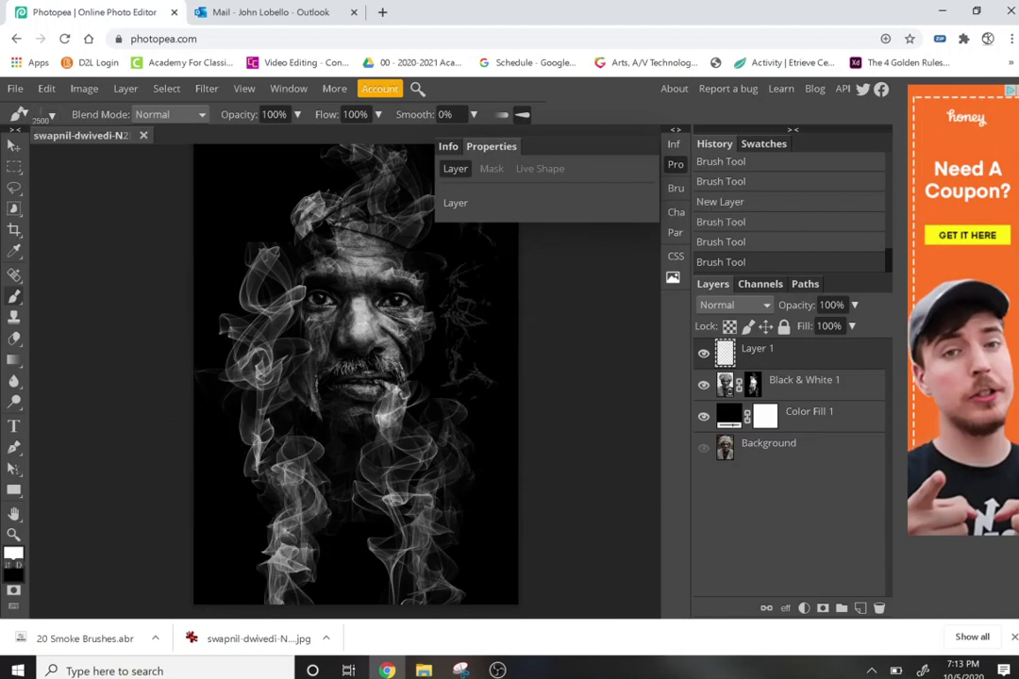
click(52, 114)
scroll(198, 268, down, 5)
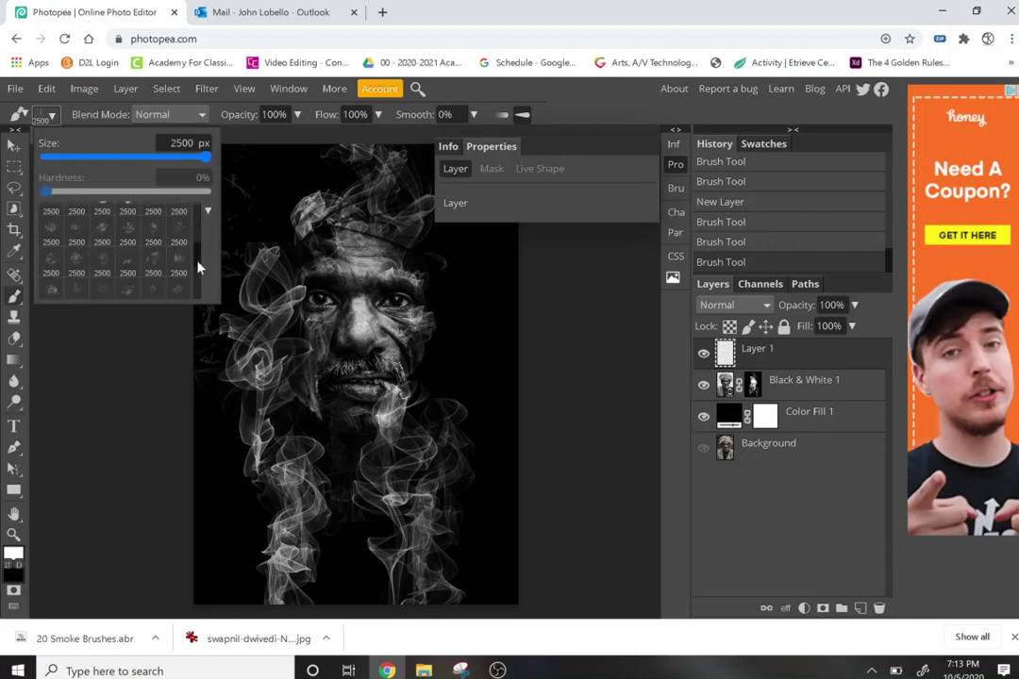
scroll(199, 287, down, 3)
scroll(198, 289, down, 1)
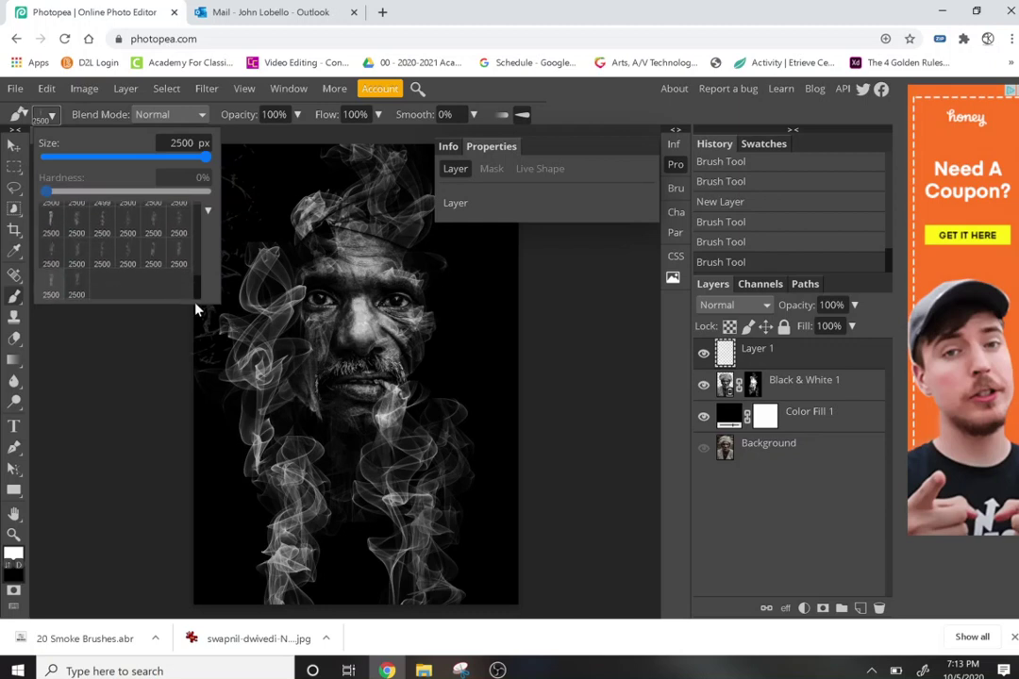
Add a new layer directly above Color Fill 1 and stamp white smoke beside the right of the face at 3100 px.
click(818, 450)
click(829, 424)
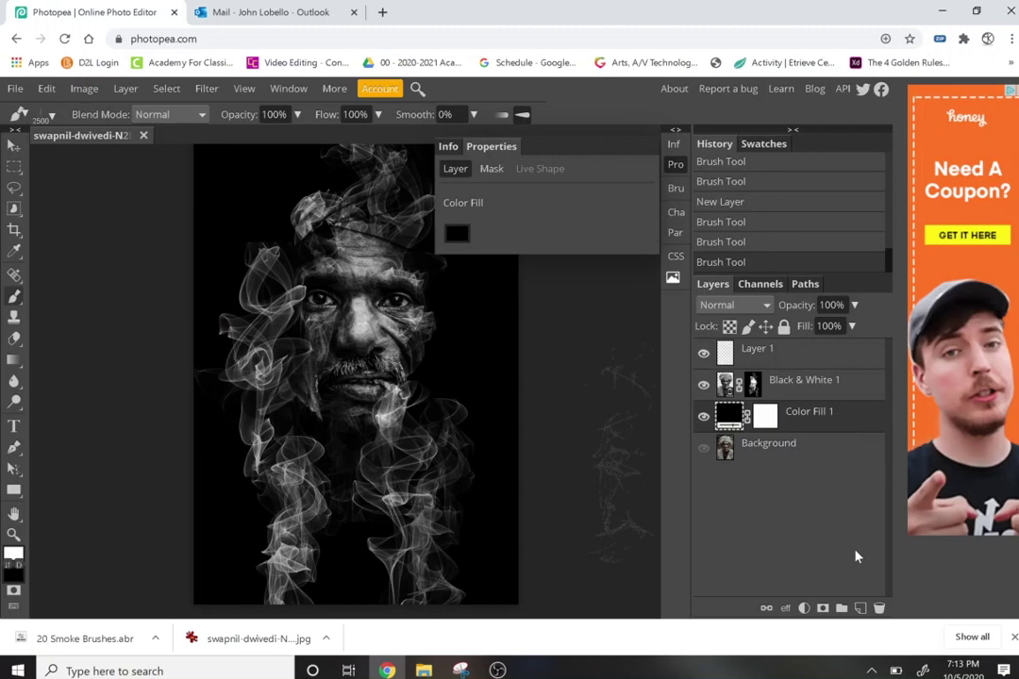
click(860, 610)
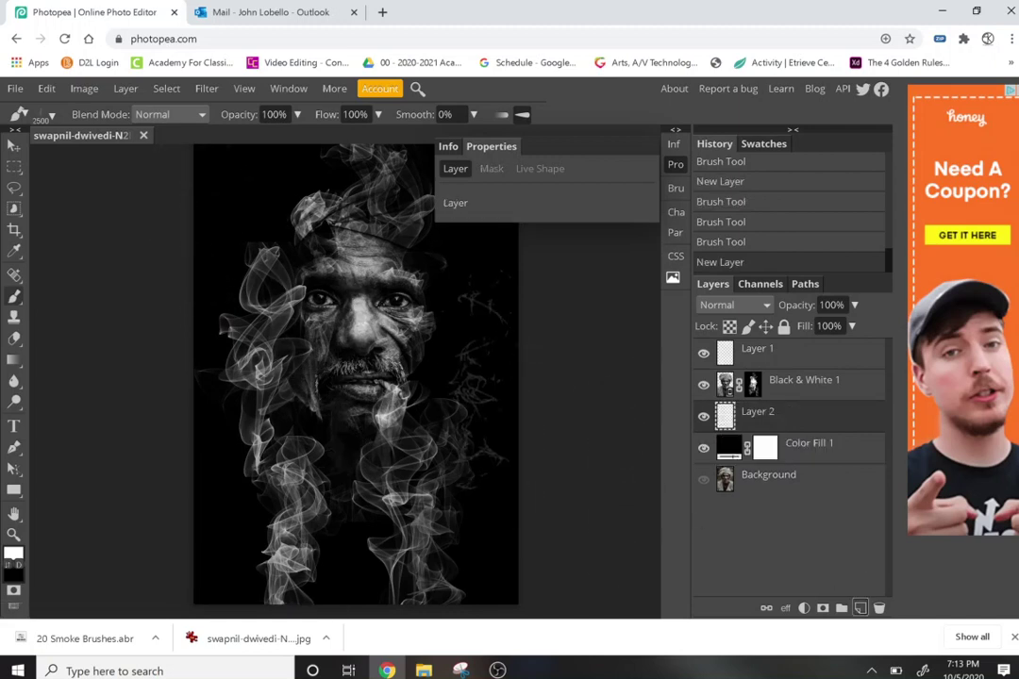
click(49, 115)
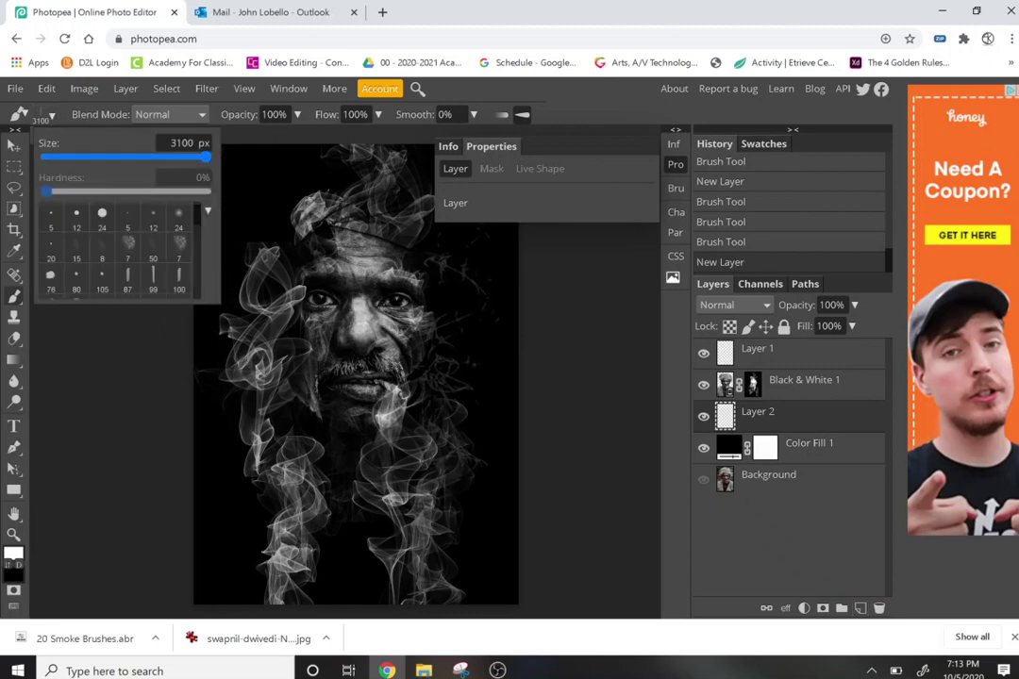
click(380, 311)
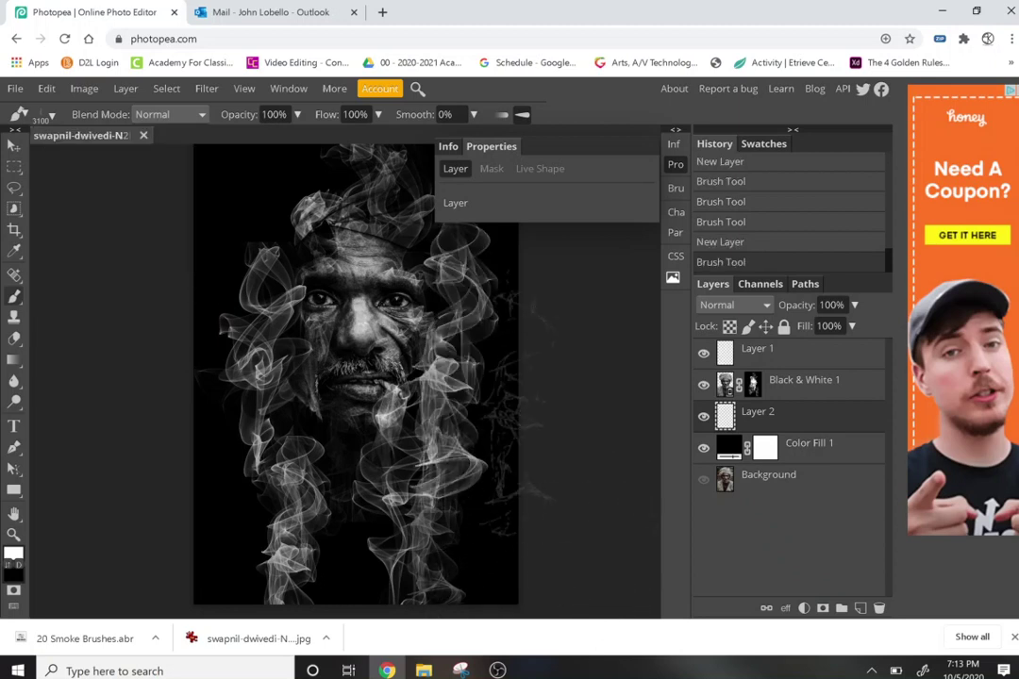
Move the Layer 2 smoke slightly up and left so it sits closer behind the right edge of the face.
key(v)
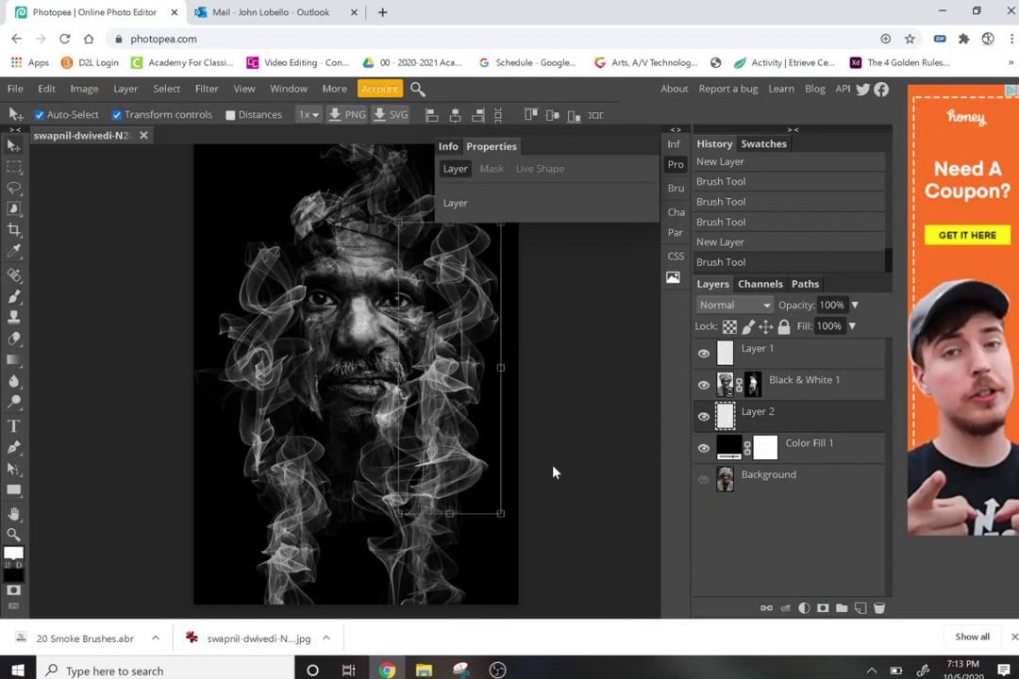
click(434, 428)
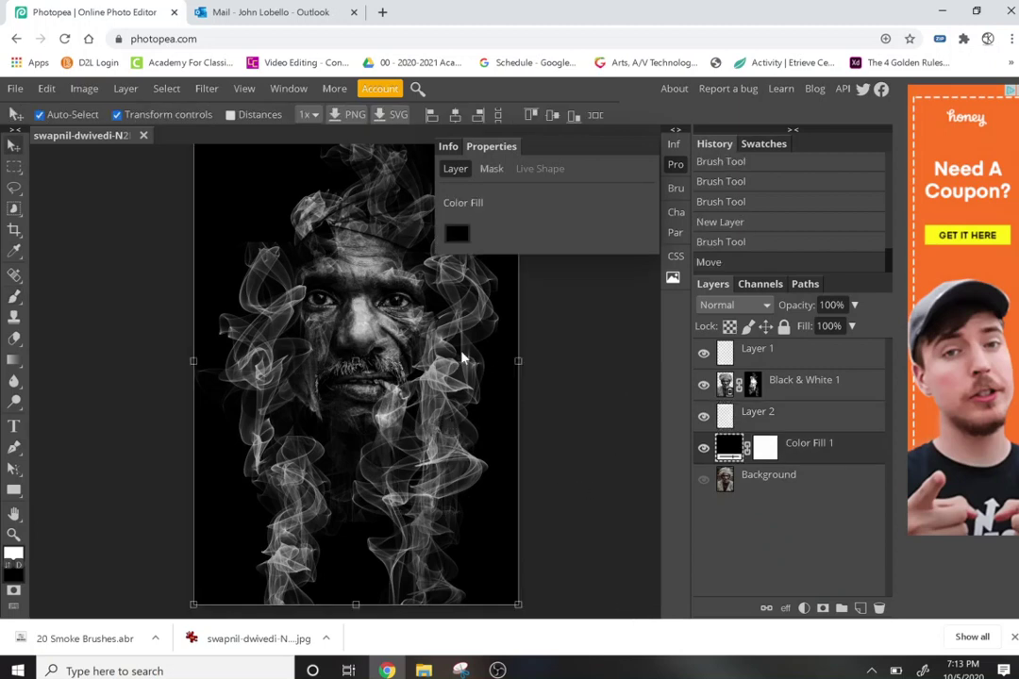
click(728, 416)
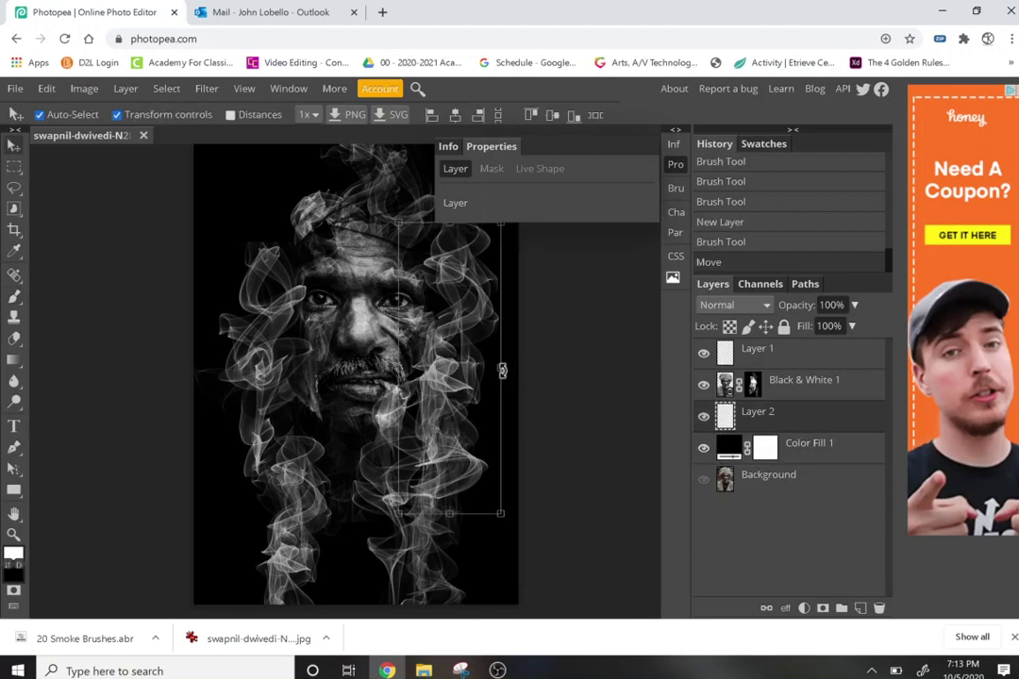
click(499, 368)
drag(465, 337, 448, 323)
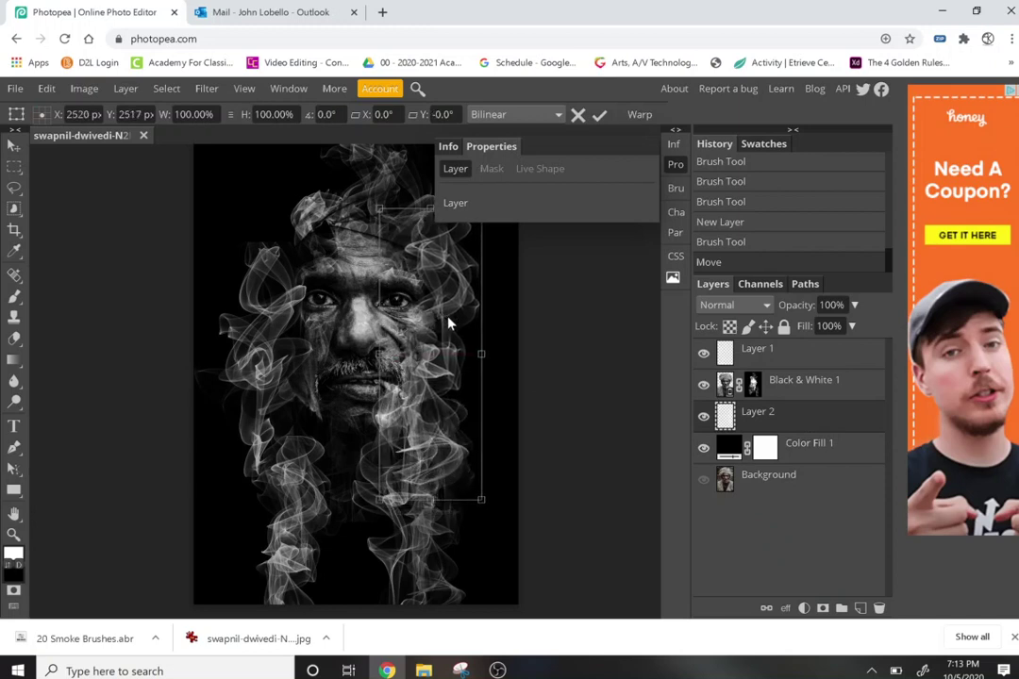
key(Return)
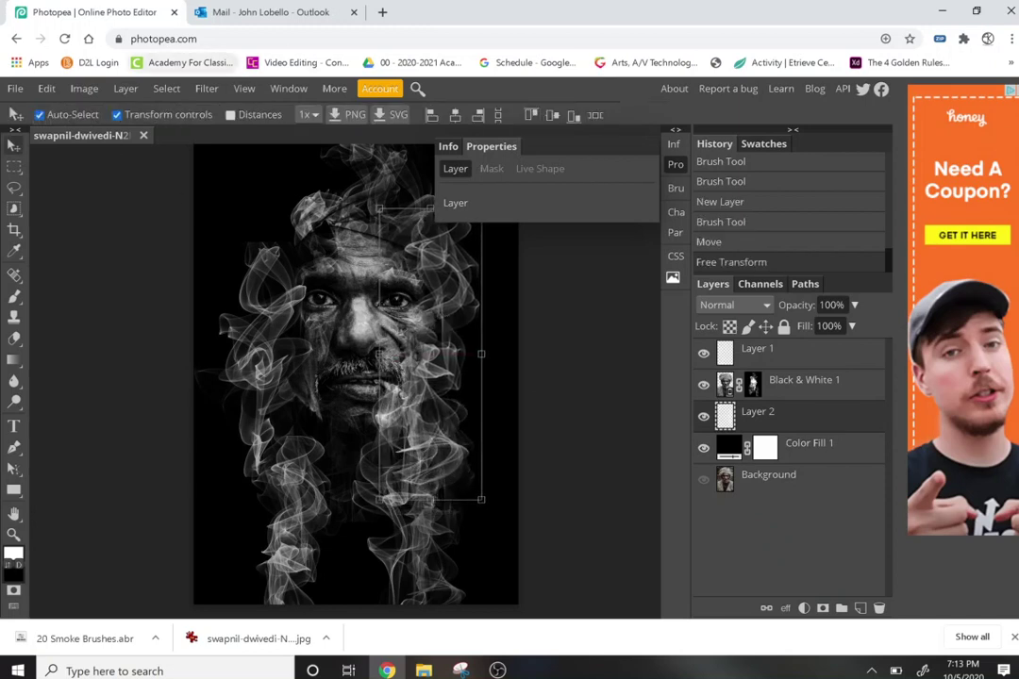
Try a Gaussian Blur on the Layer 2 smoke, and undo it.
click(203, 89)
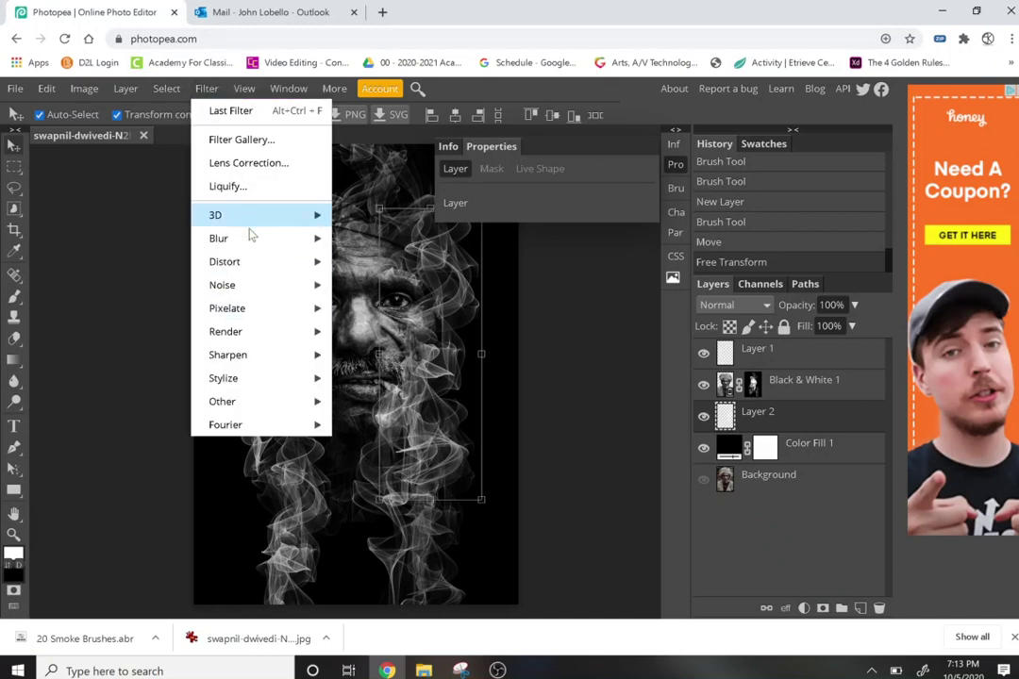
mouse_move(254, 244)
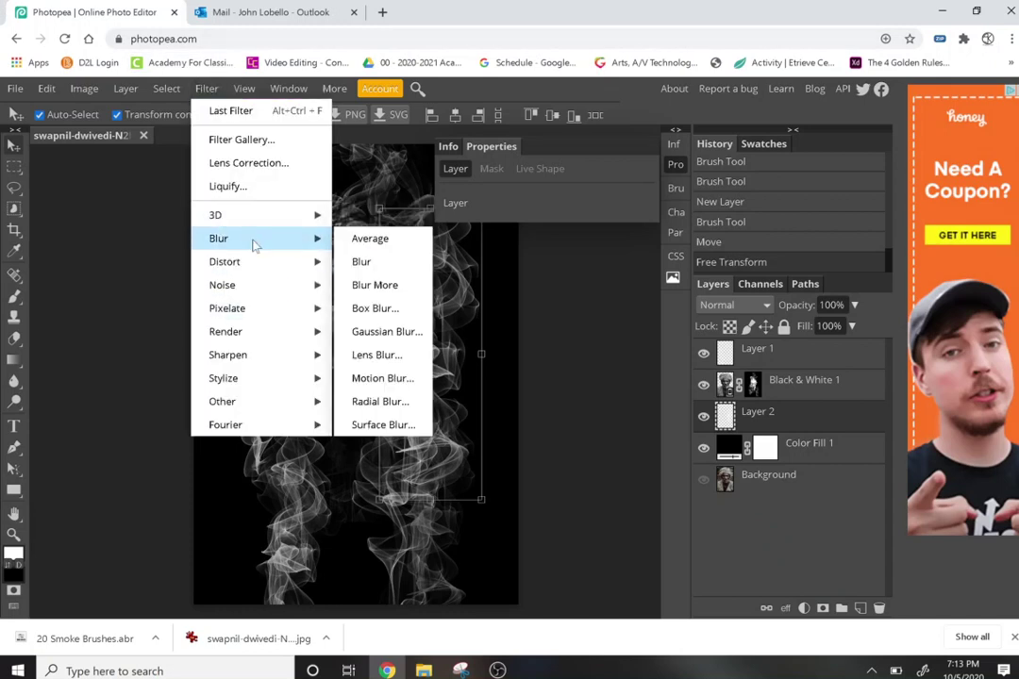
click(387, 331)
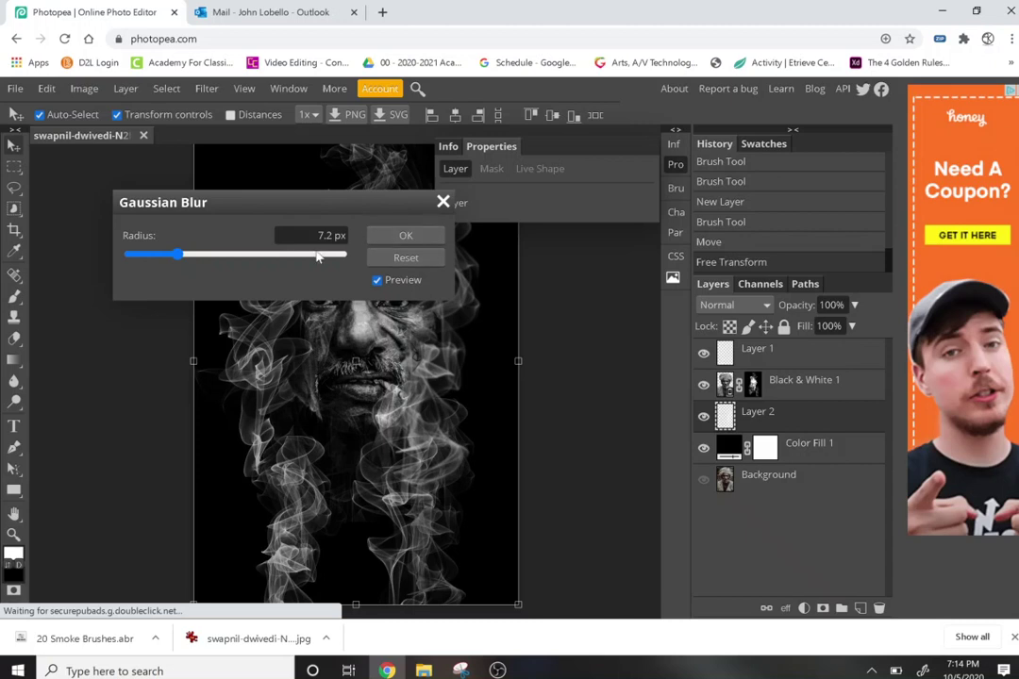
drag(324, 201, 149, 221)
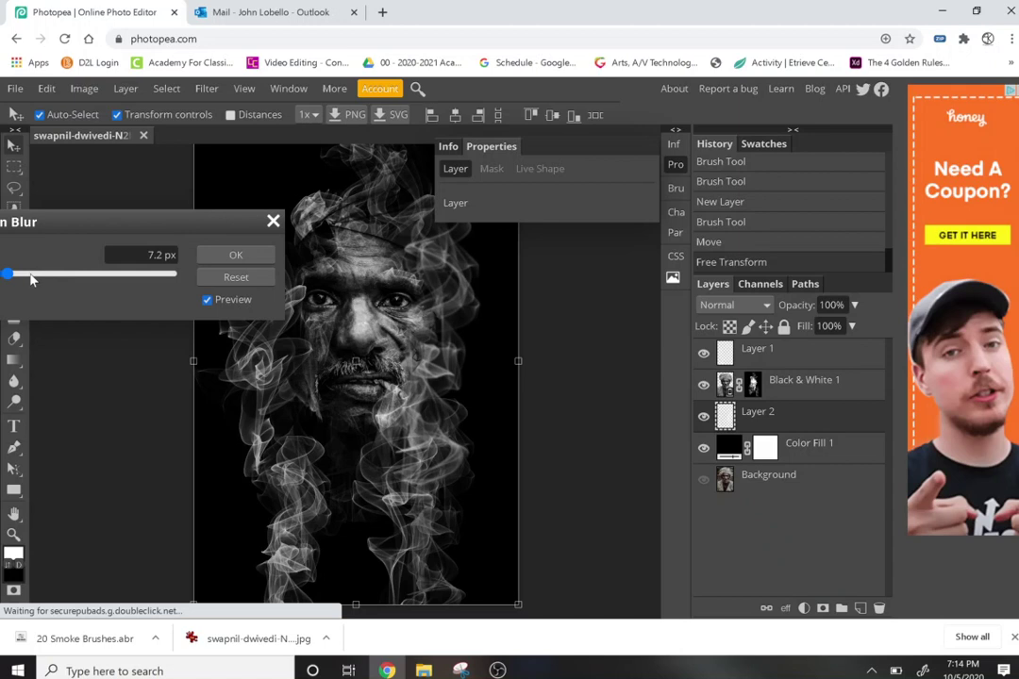
click(235, 256)
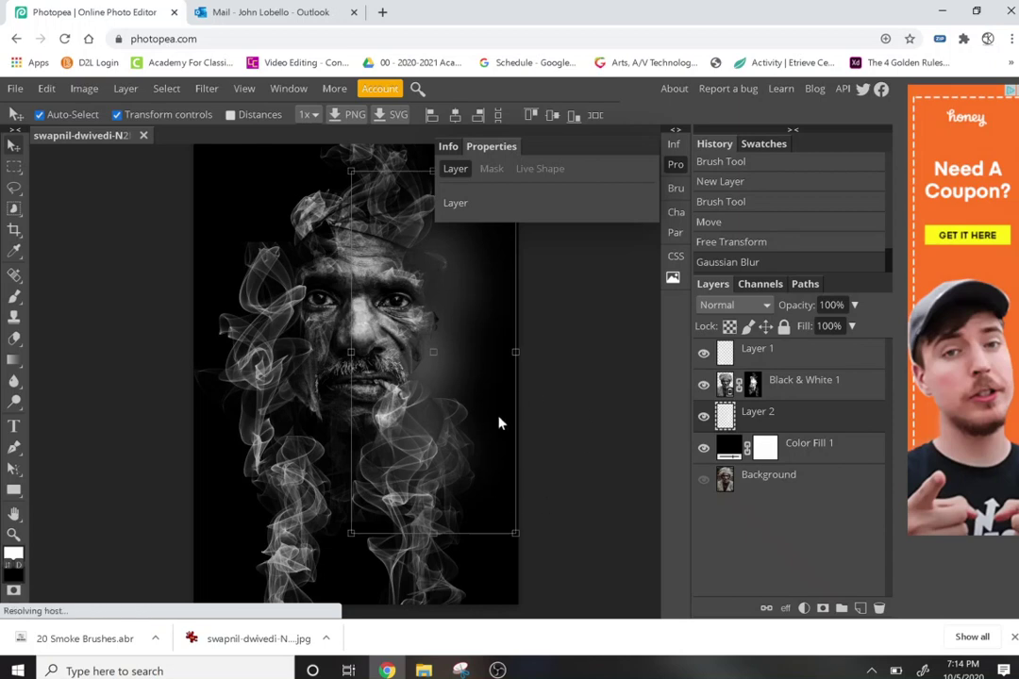
key(ctrl+z)
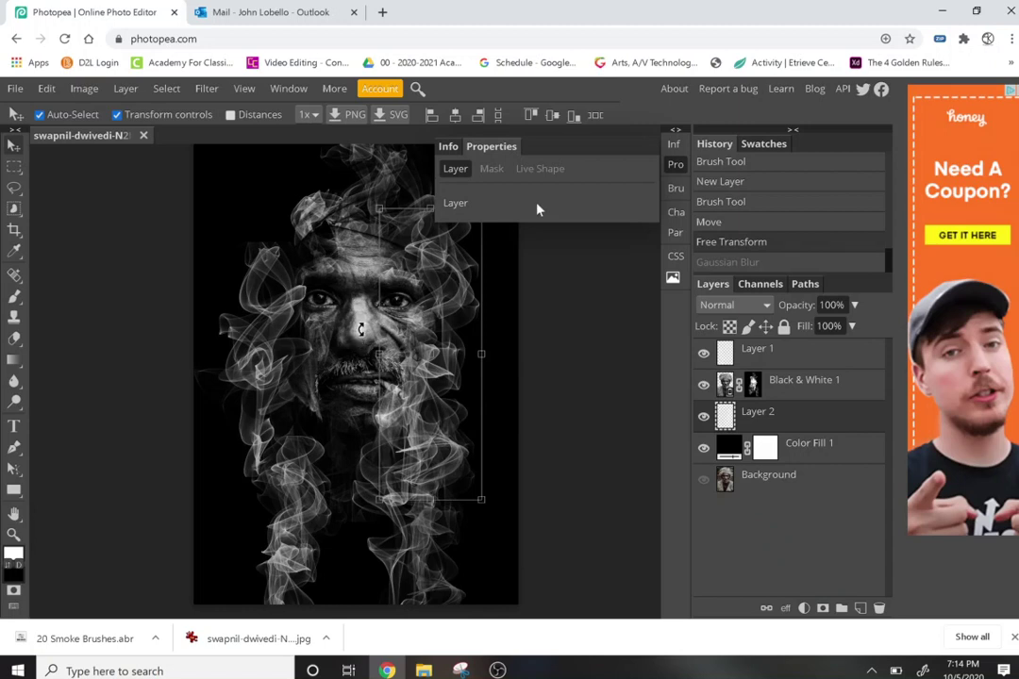
Collapse the layer properties and deselect all layers to view the portrait unobstructed.
click(674, 167)
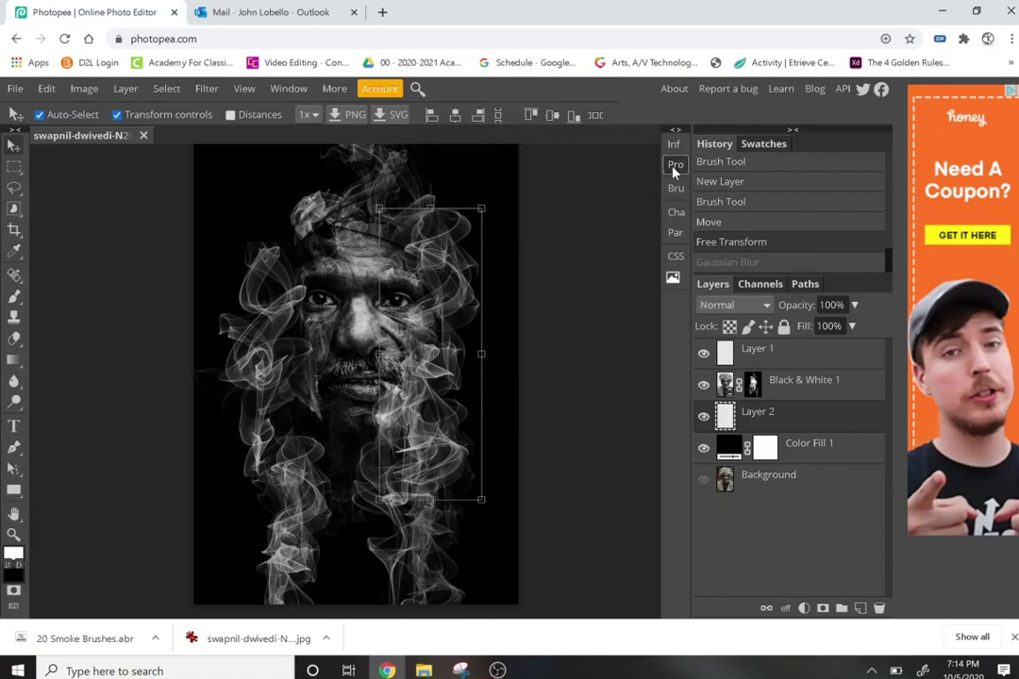
click(537, 301)
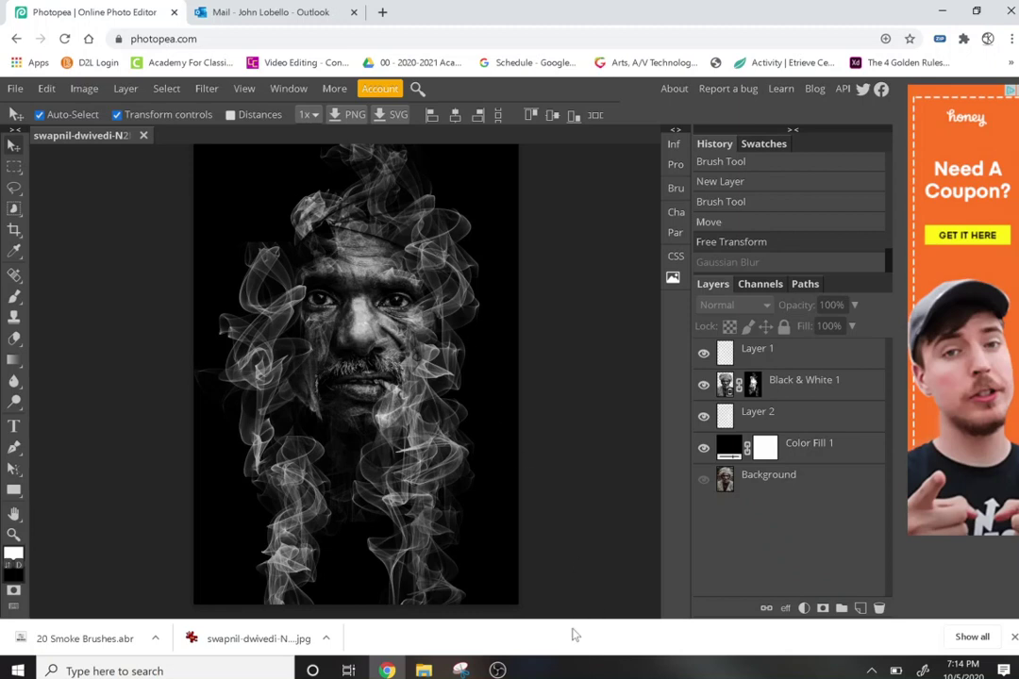
mouse_move(503, 668)
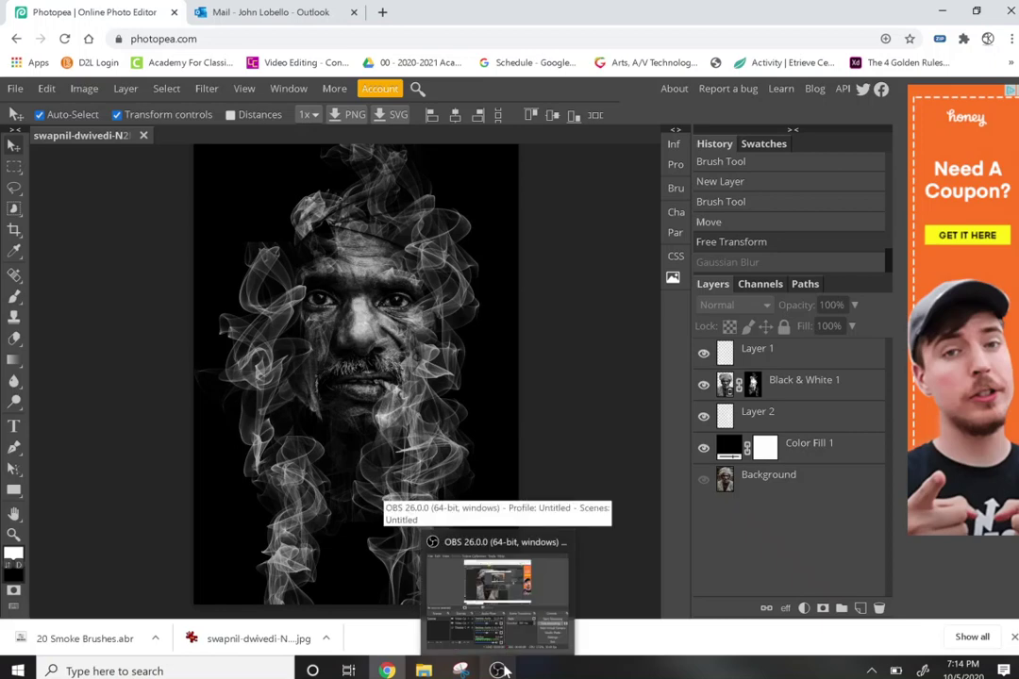
click(431, 539)
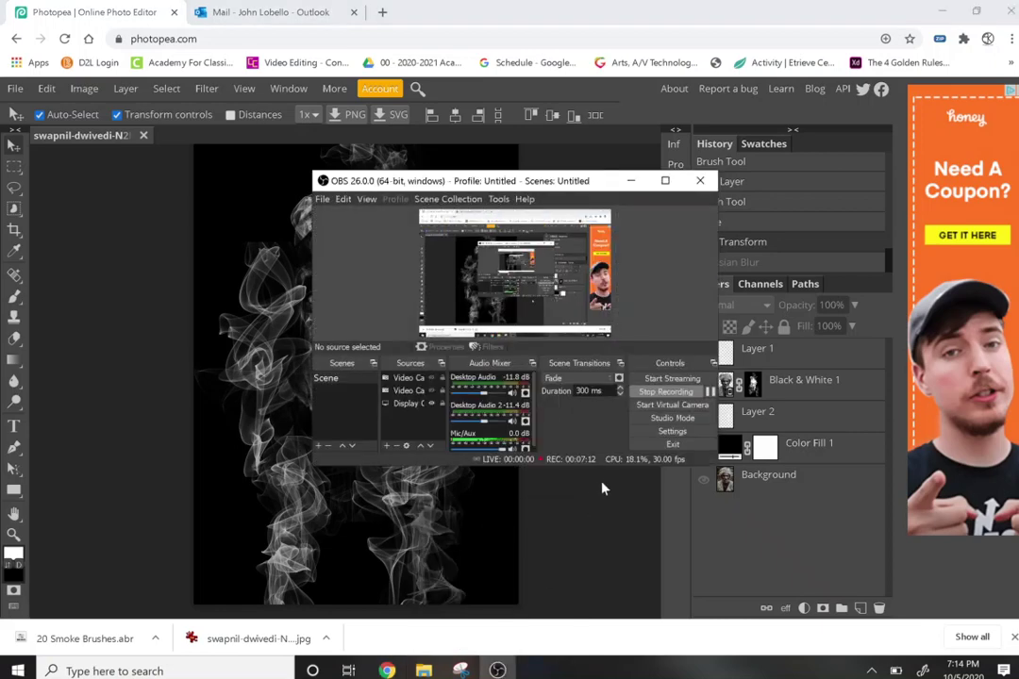